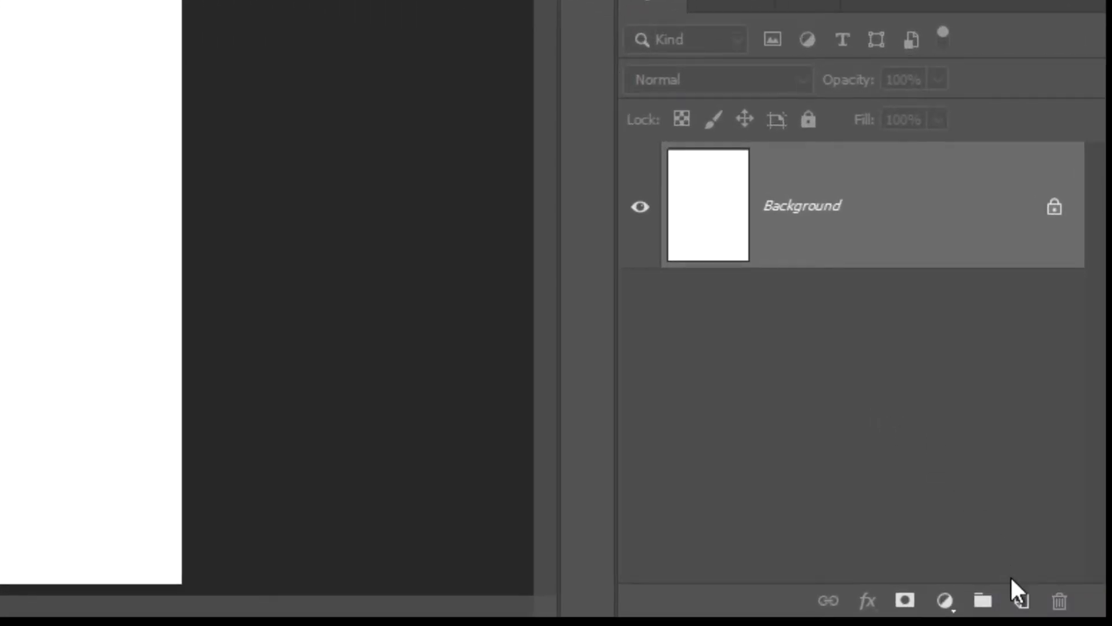
# - With the Background layer hidden, paint a black apple outline with a leaf on a new layer using the Brush tool
pyautogui.click(1021, 601)
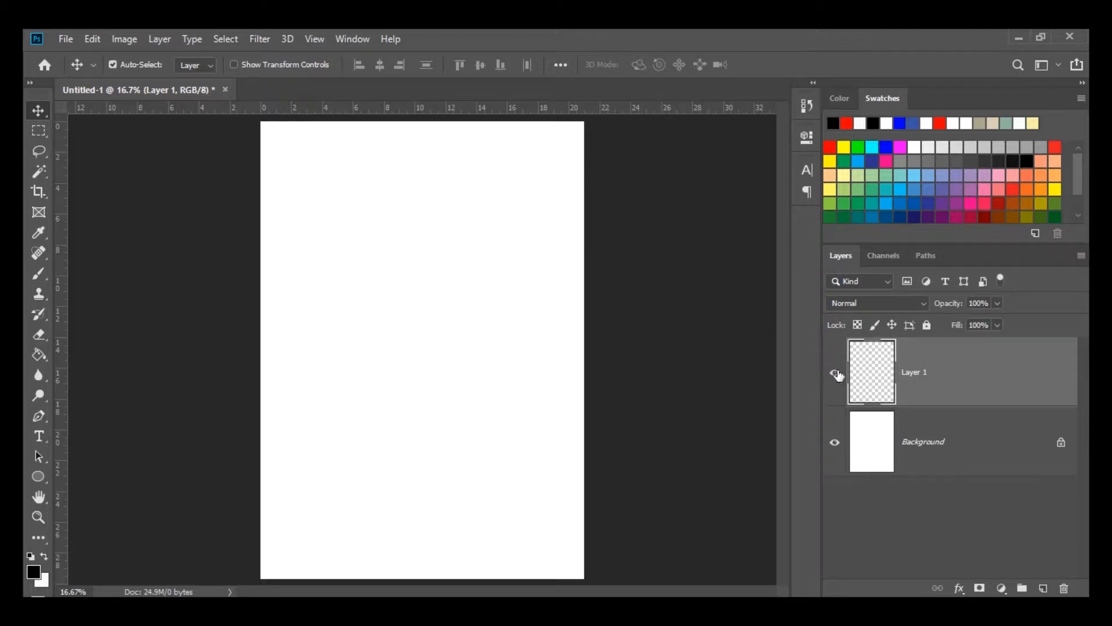
pyautogui.click(835, 443)
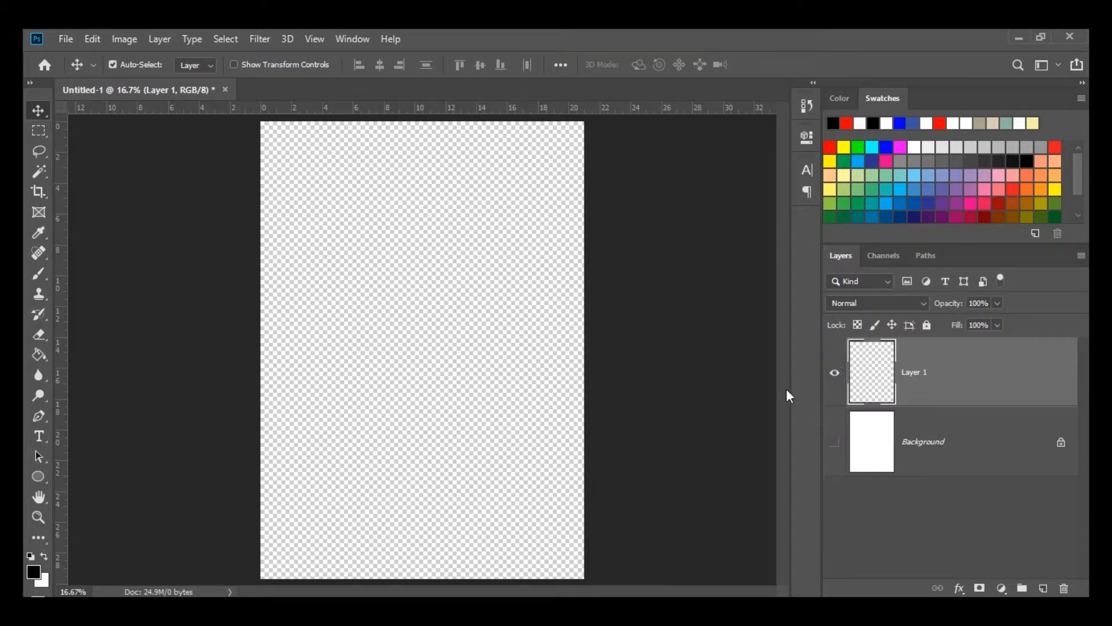
pyautogui.press('b')
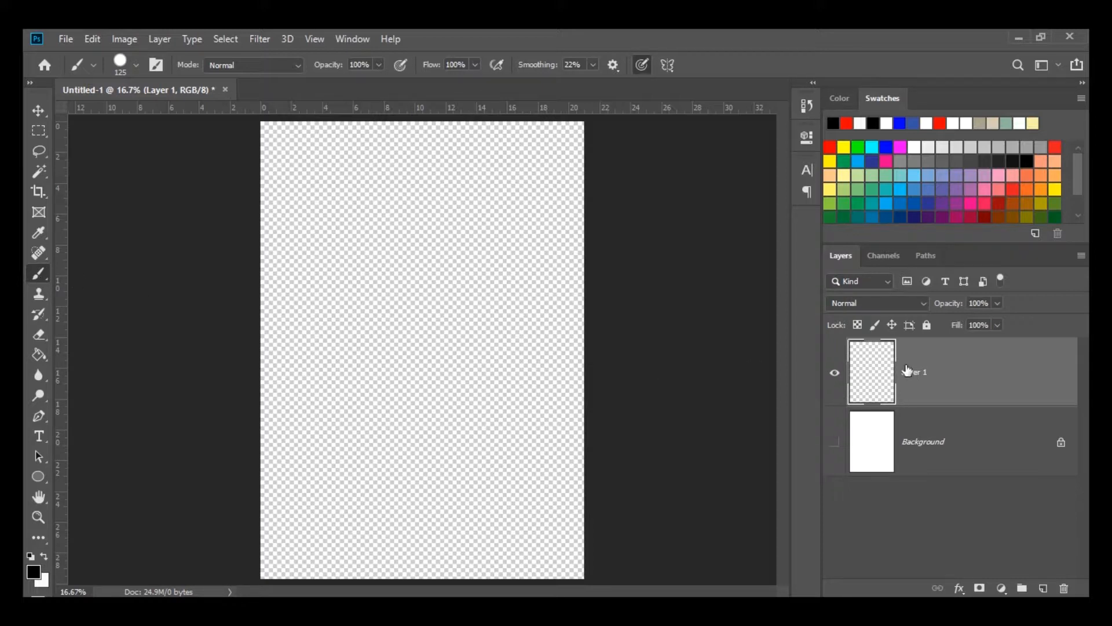
pyautogui.moveTo(415, 328)
pyautogui.mouseDown()
pyautogui.moveTo(362, 340)
pyautogui.moveTo(423, 435)
pyautogui.mouseUp()
pyautogui.moveTo(419, 328)
pyautogui.mouseDown()
pyautogui.moveTo(473, 318)
pyautogui.moveTo(502, 373)
pyautogui.moveTo(432, 431)
pyautogui.mouseUp()
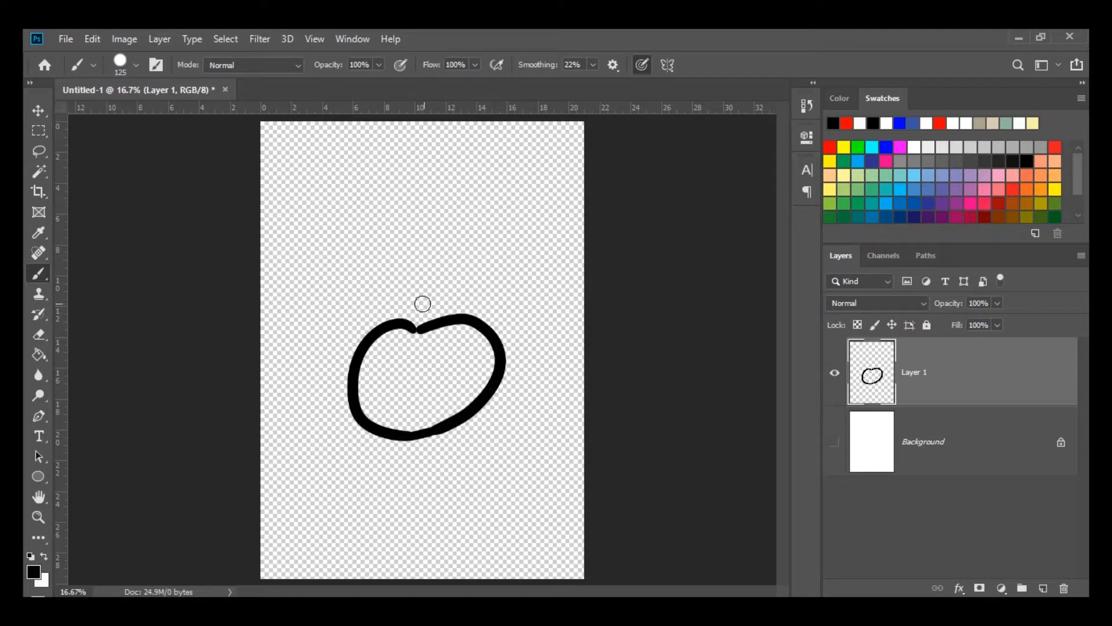
pyautogui.moveTo(415, 326); pyautogui.dragTo(467, 264)
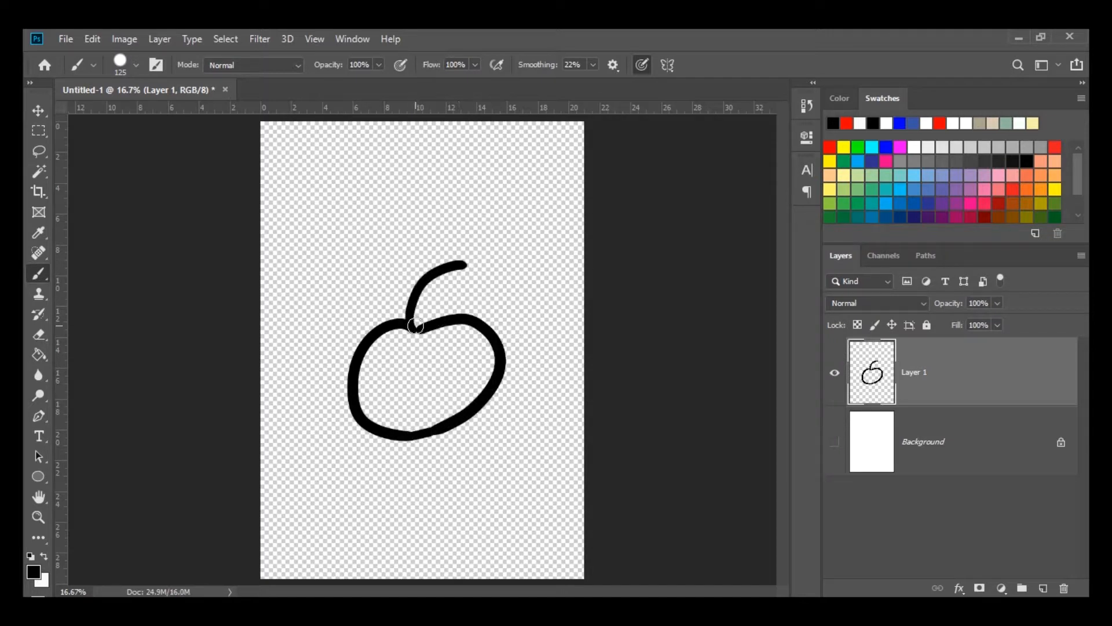
pyautogui.moveTo(423, 324); pyautogui.dragTo(467, 264)
pyautogui.moveTo(418, 322); pyautogui.dragTo(440, 291)
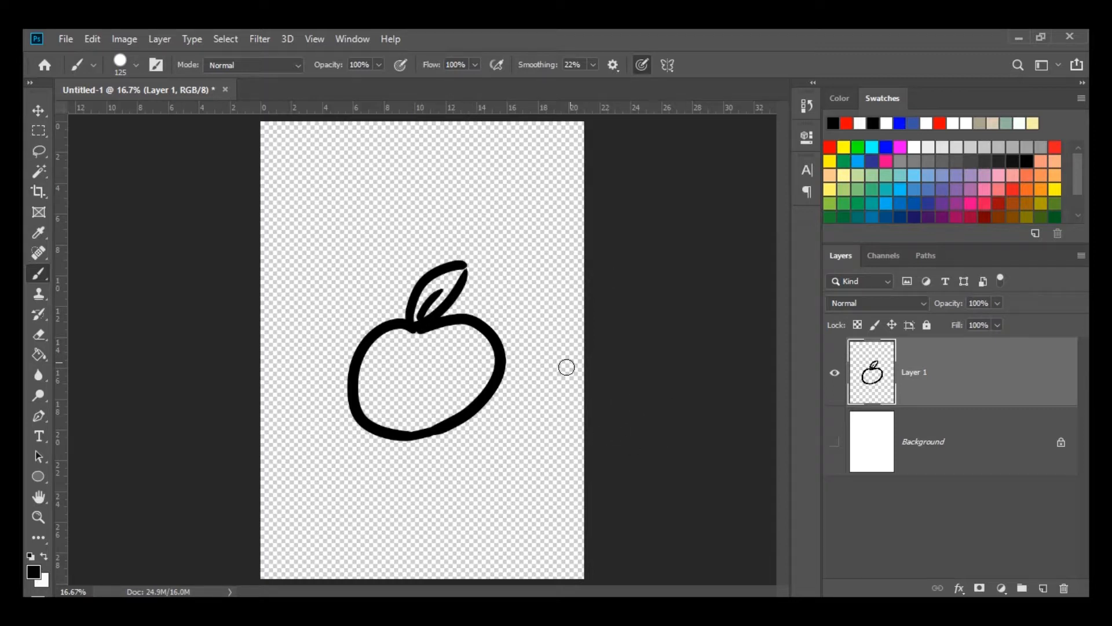
# - Reposition the apple outline near the middle of the page and make the Background layer visible again
pyautogui.press('v')
pyautogui.moveTo(503, 329)
pyautogui.mouseDown()
pyautogui.moveTo(482, 312)
pyautogui.moveTo(482, 343)
pyautogui.mouseUp()
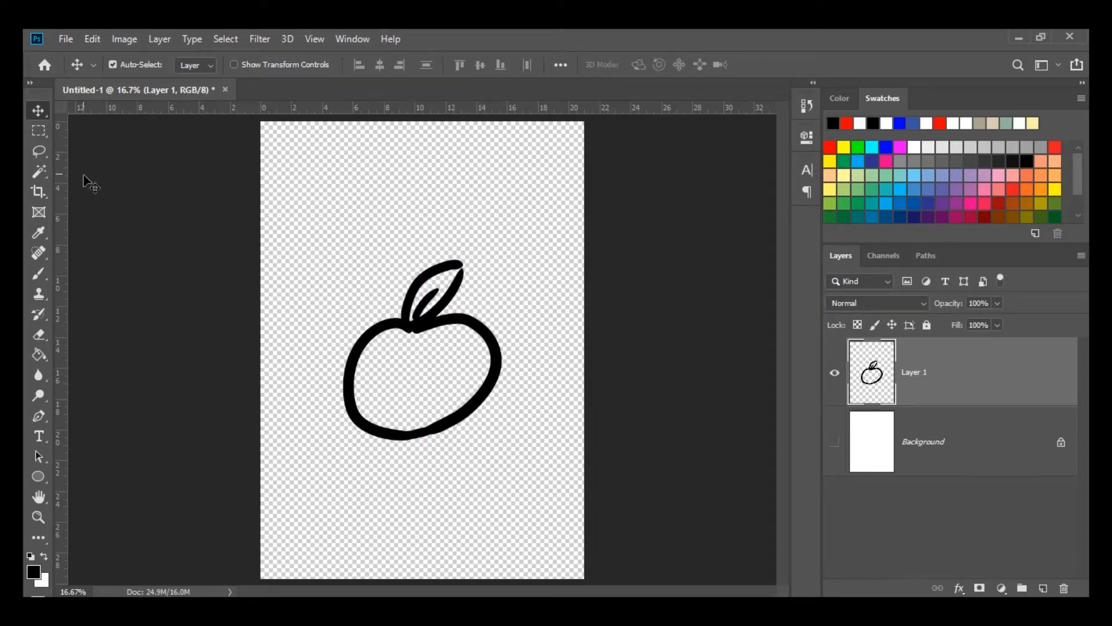
pyautogui.moveTo(424, 322); pyautogui.dragTo(443, 292)
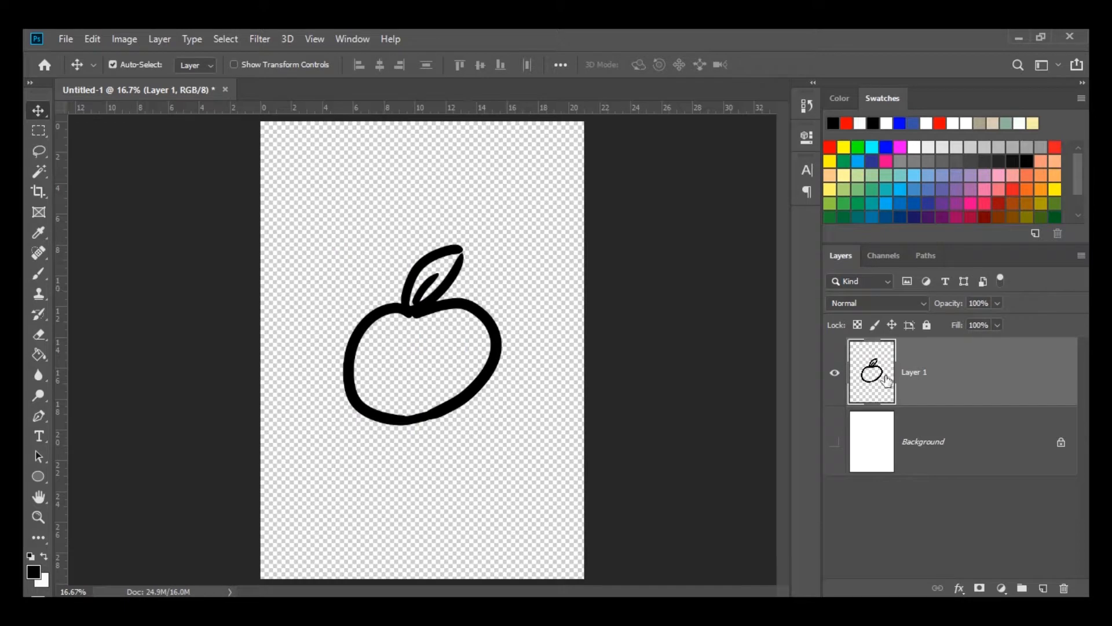
pyautogui.click(835, 443)
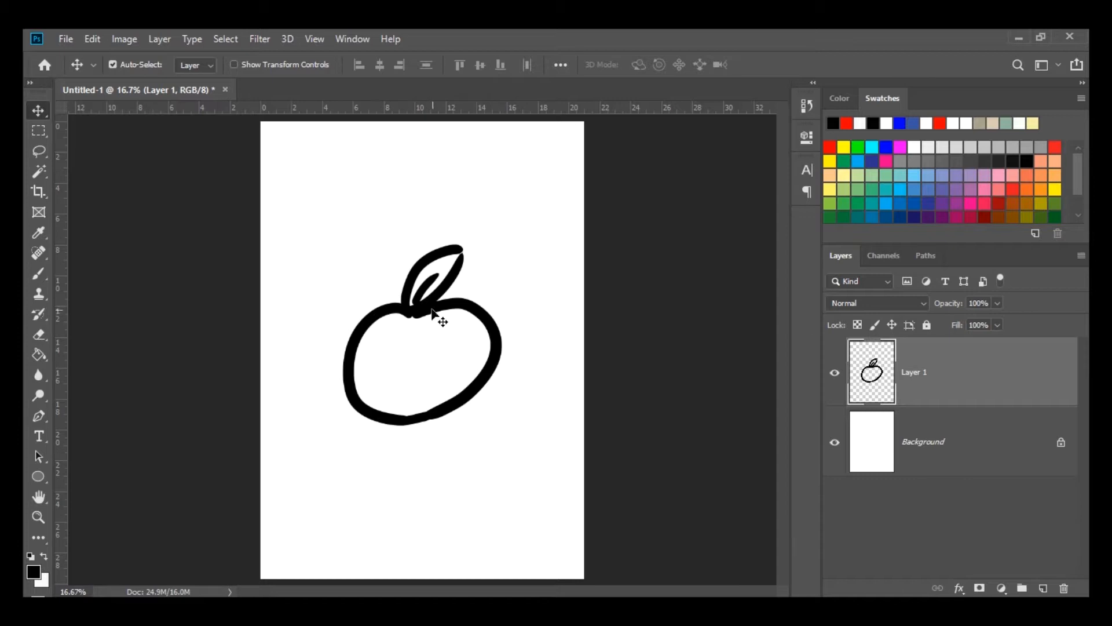
pyautogui.moveTo(439, 318)
pyautogui.mouseDown()
pyautogui.moveTo(425, 411)
pyautogui.moveTo(402, 348)
pyautogui.mouseUp()
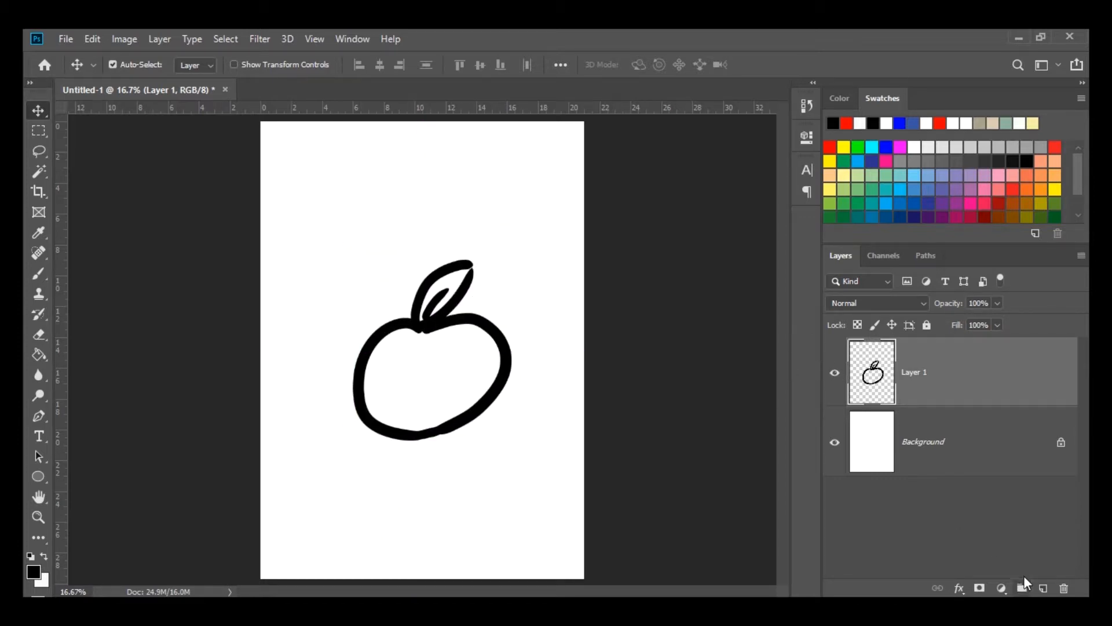
# - Add a new layer above the outline and brush red colour over the apple's body
pyautogui.click(1042, 588)
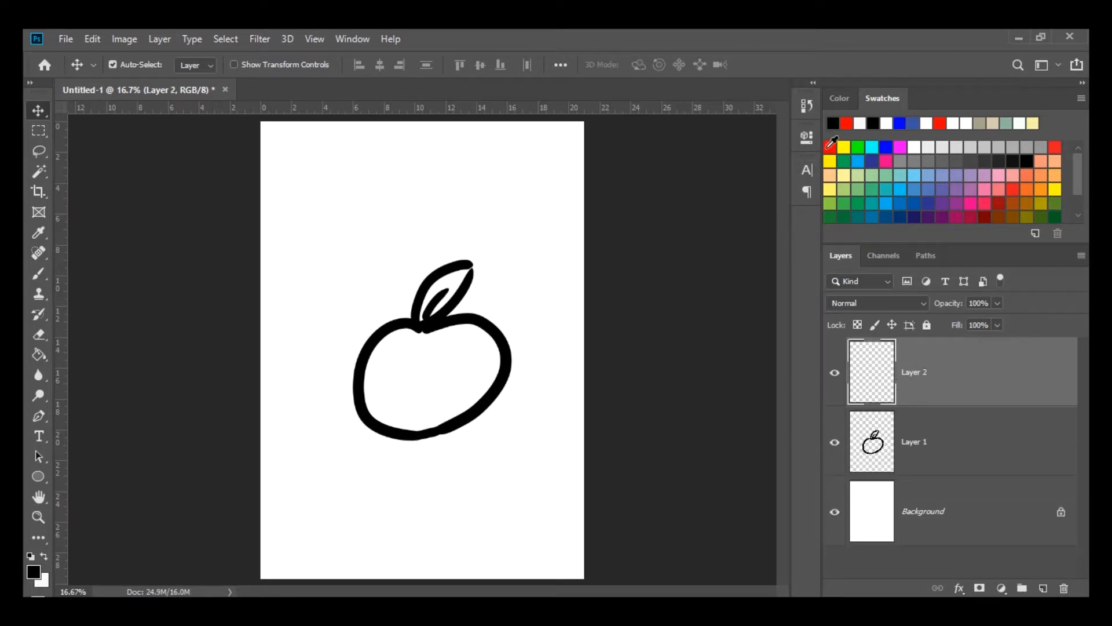
pyautogui.click(829, 146)
pyautogui.click(35, 275)
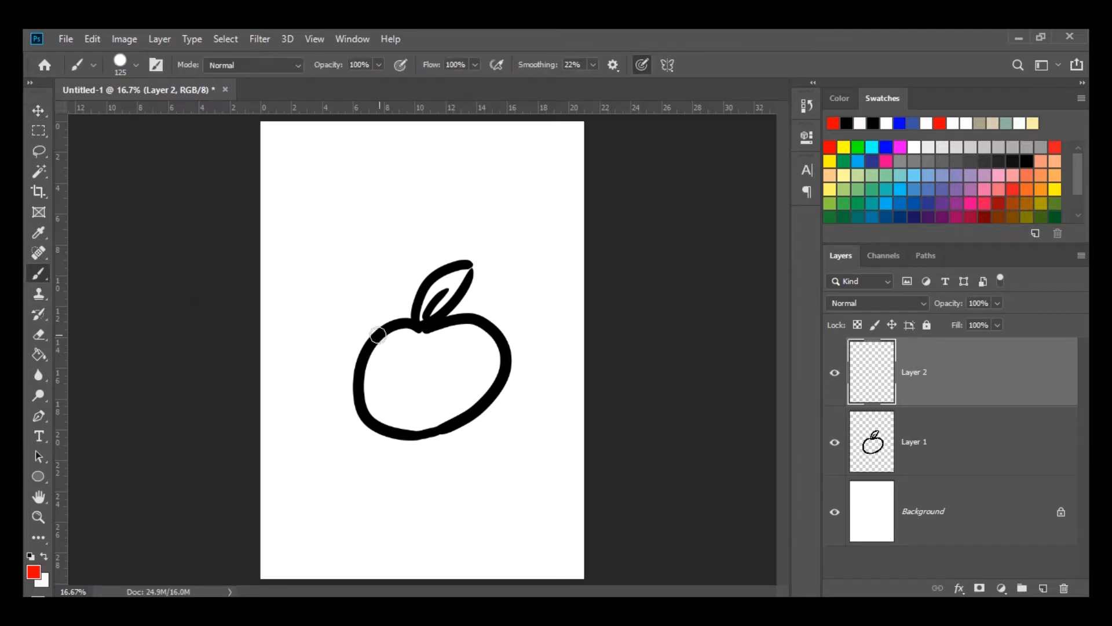
pyautogui.moveTo(400, 329)
pyautogui.mouseDown()
pyautogui.moveTo(361, 367)
pyautogui.moveTo(406, 328)
pyautogui.moveTo(397, 340)
pyautogui.moveTo(429, 324)
pyautogui.moveTo(374, 405)
pyautogui.moveTo(466, 324)
pyautogui.moveTo(390, 426)
pyautogui.moveTo(486, 331)
pyautogui.moveTo(427, 404)
pyautogui.moveTo(501, 350)
pyautogui.moveTo(412, 443)
pyautogui.moveTo(504, 374)
pyautogui.mouseUp()
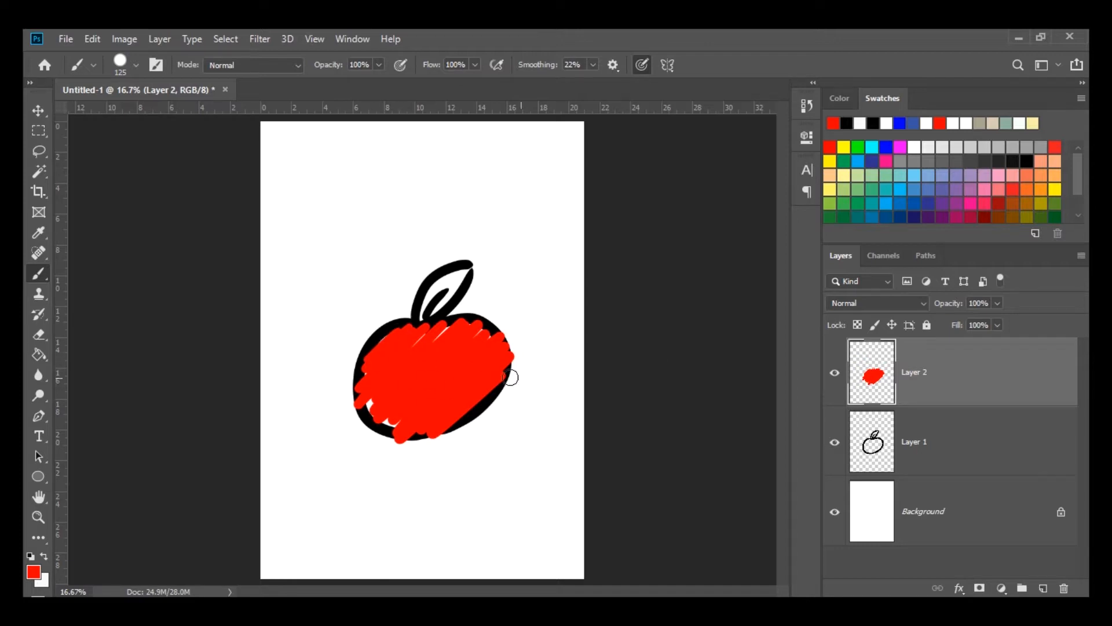
# - Move the red paint layer below the apple outline layer in the stacking order
pyautogui.press('v')
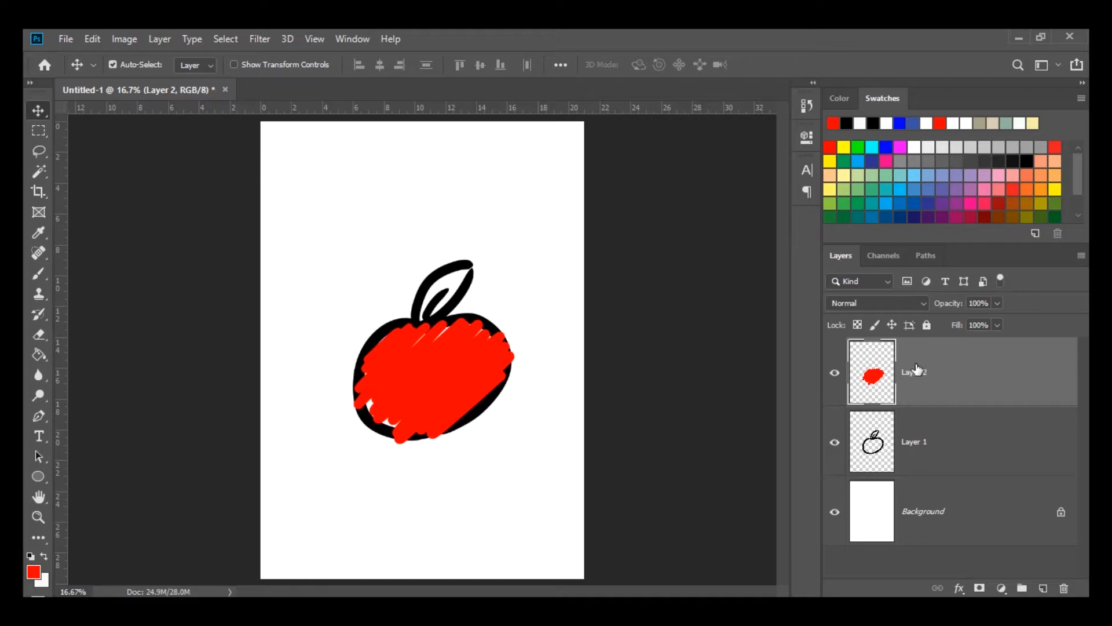
pyautogui.moveTo(942, 360); pyautogui.dragTo(959, 459)
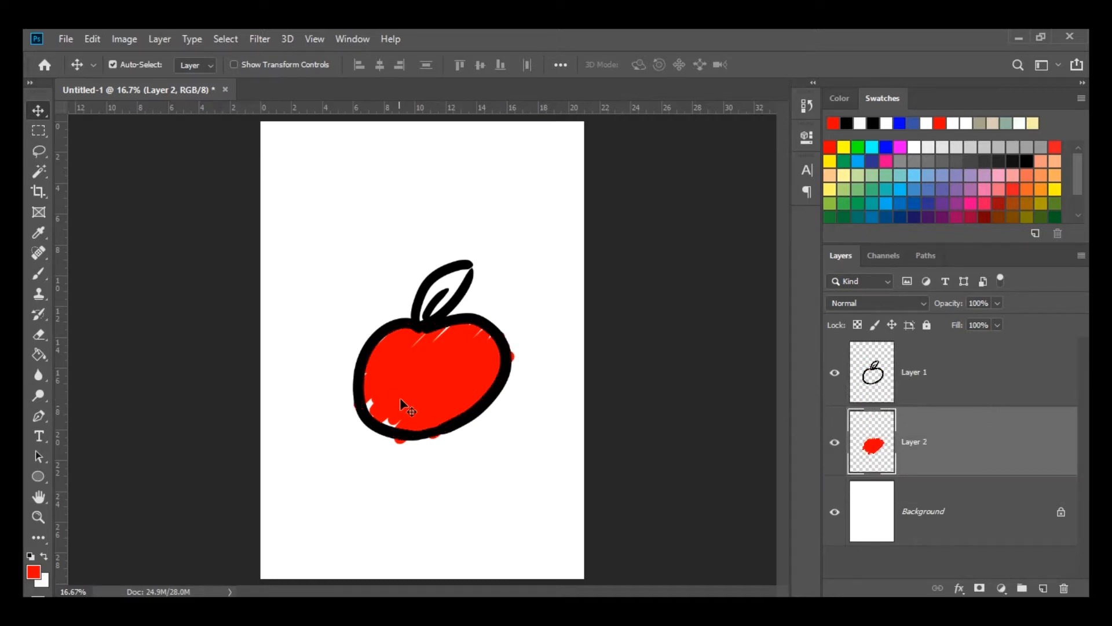
pyautogui.click(932, 376)
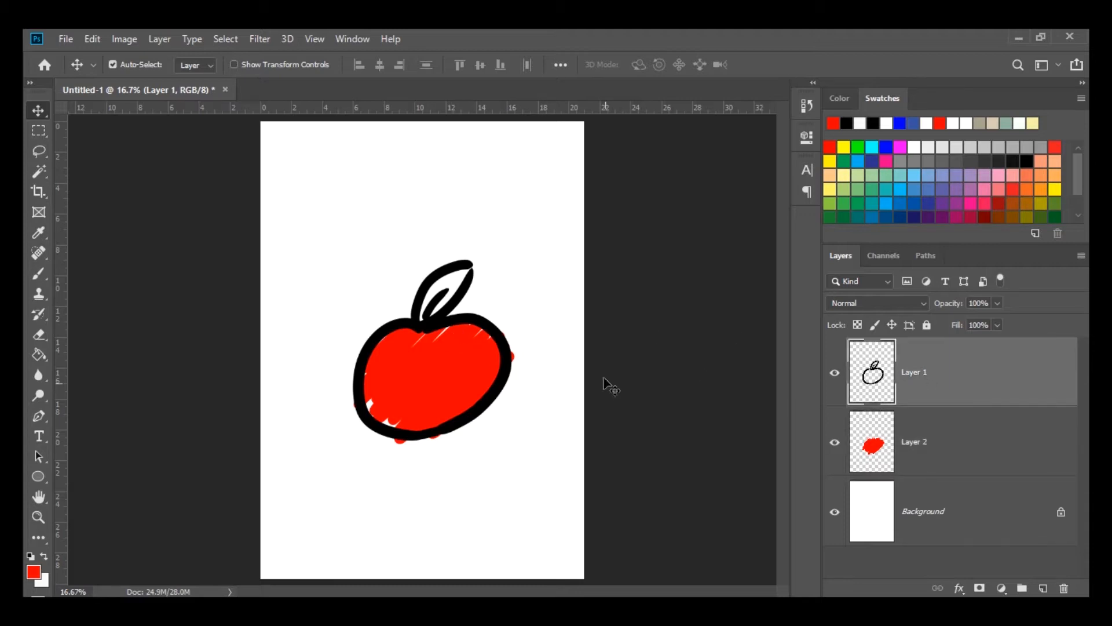
pyautogui.click(922, 459)
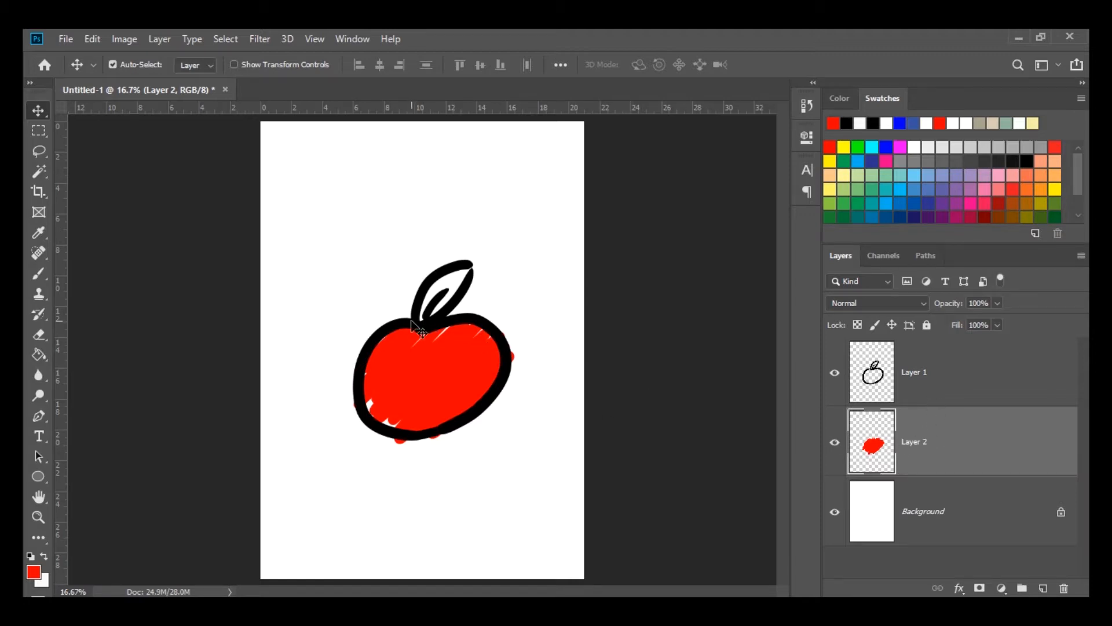
pyautogui.moveTo(932, 451)
pyautogui.mouseDown()
pyautogui.moveTo(933, 355)
pyautogui.moveTo(948, 464)
pyautogui.mouseUp()
# - Add a new layer above the apple outline and brush the leaf with a medium green
pyautogui.click(932, 394)
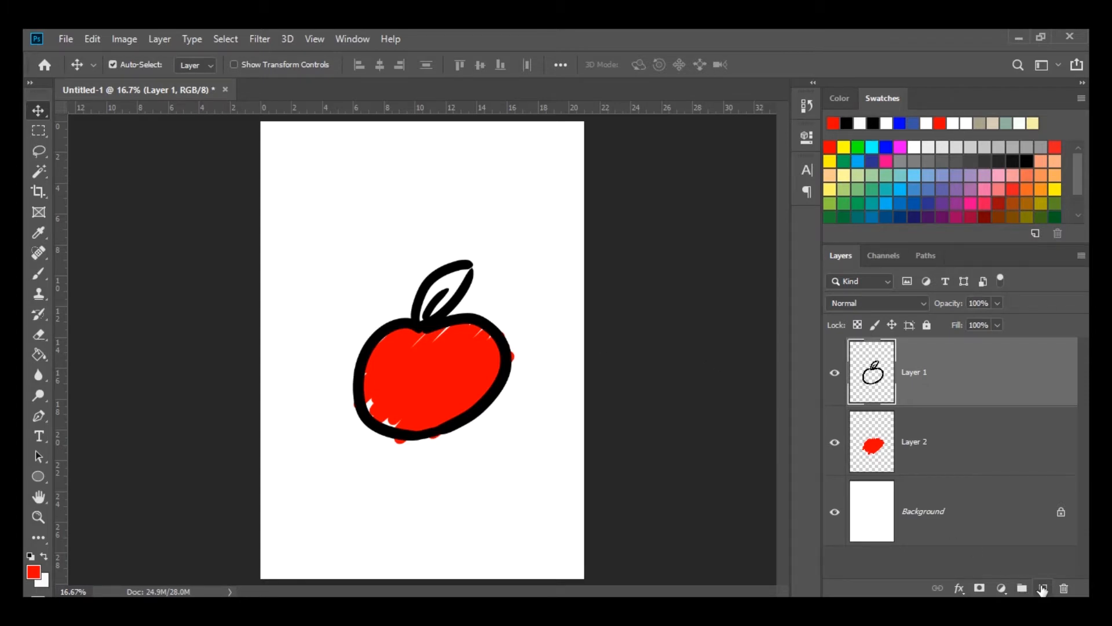
pyautogui.click(1043, 588)
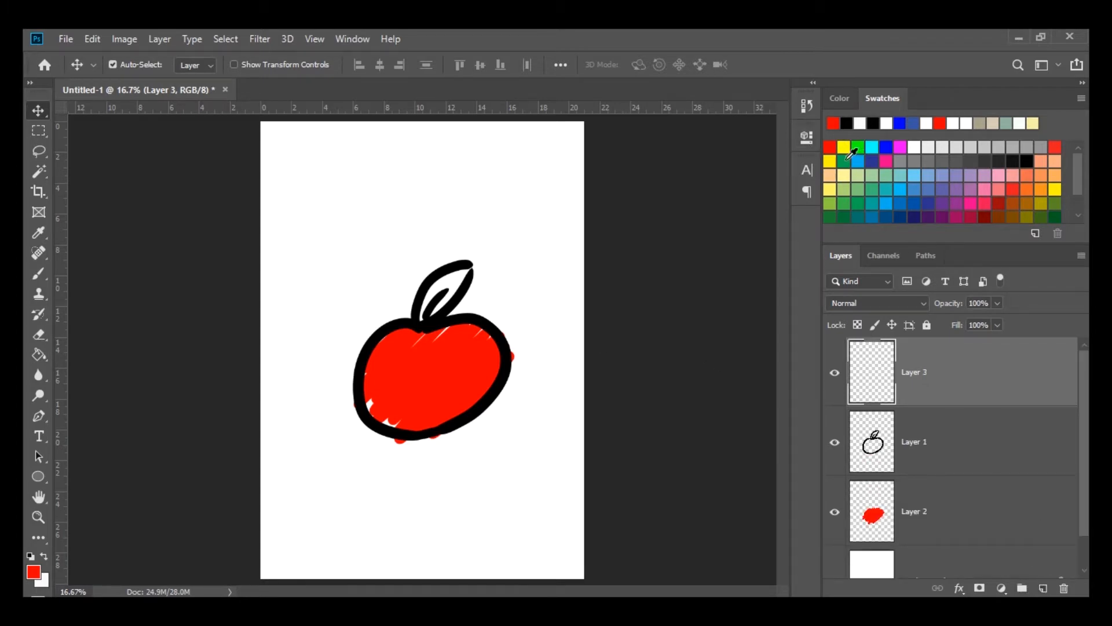
pyautogui.click(851, 155)
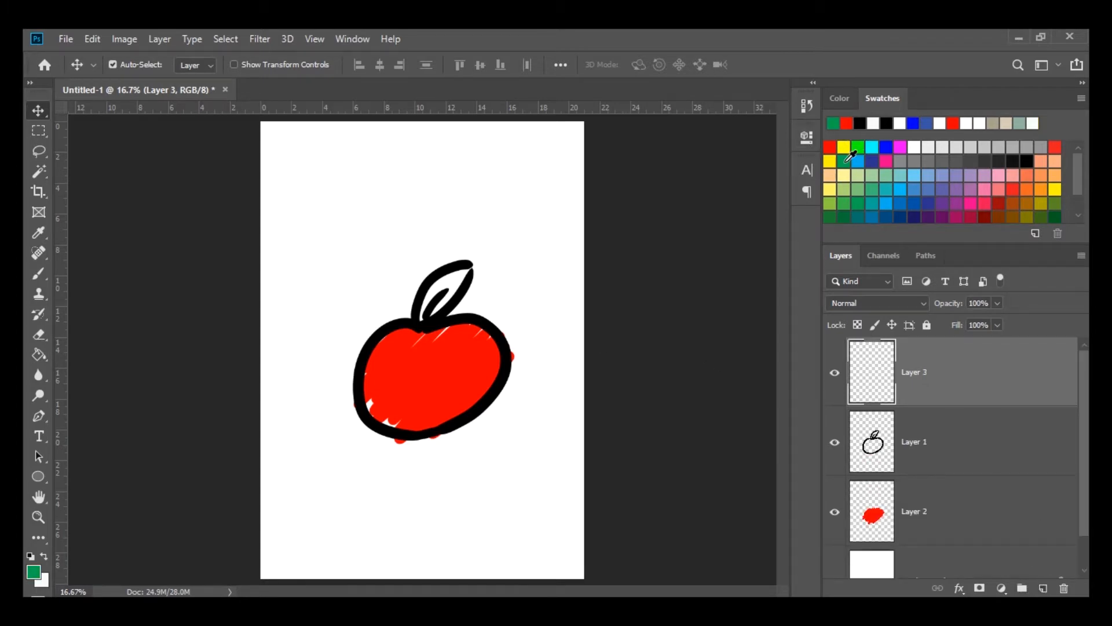
pyautogui.click(848, 199)
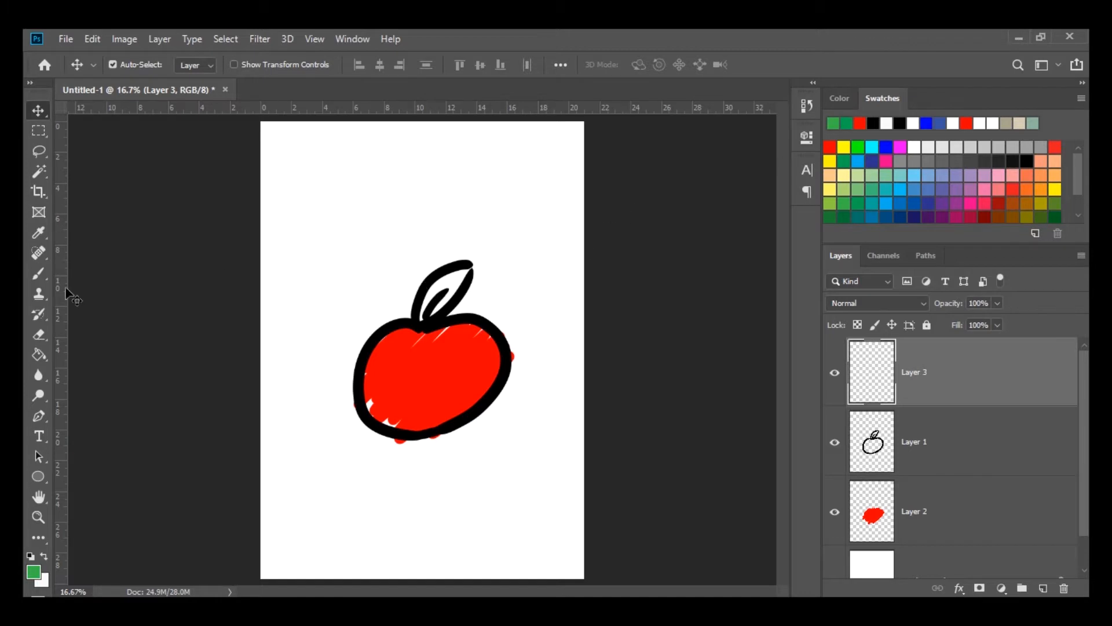
pyautogui.click(38, 274)
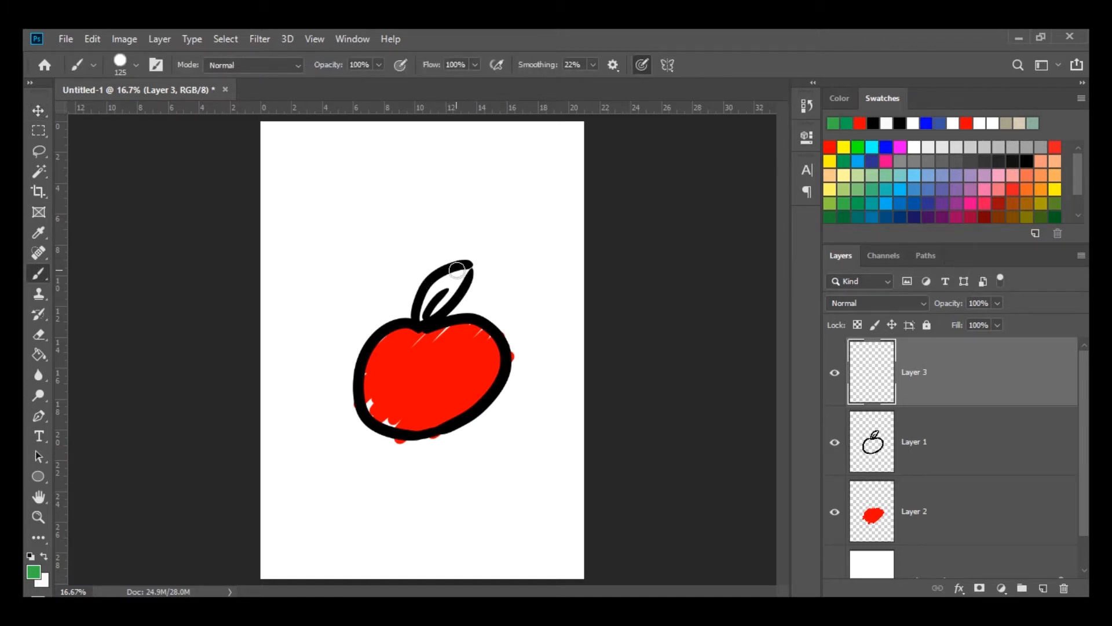
pyautogui.moveTo(444, 272)
pyautogui.mouseDown()
pyautogui.moveTo(416, 322)
pyautogui.moveTo(482, 266)
pyautogui.moveTo(424, 325)
pyautogui.moveTo(456, 306)
pyautogui.mouseUp()
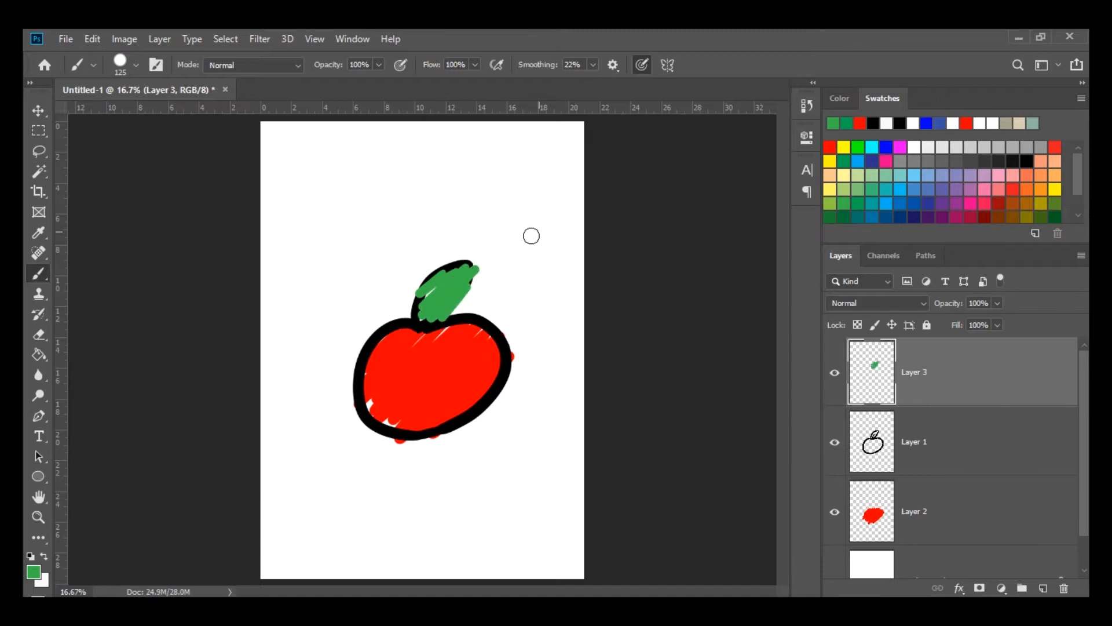
# - Move the green leaf paint layer between the apple outline layer and the red paint layer
pyautogui.press('v')
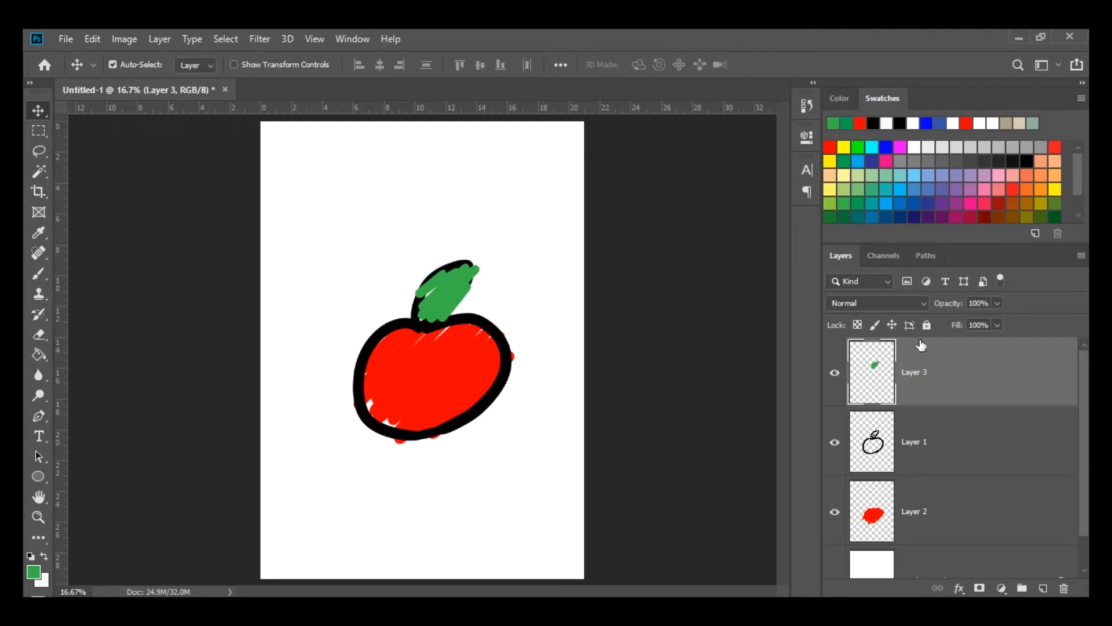
pyautogui.moveTo(946, 351); pyautogui.dragTo(955, 464)
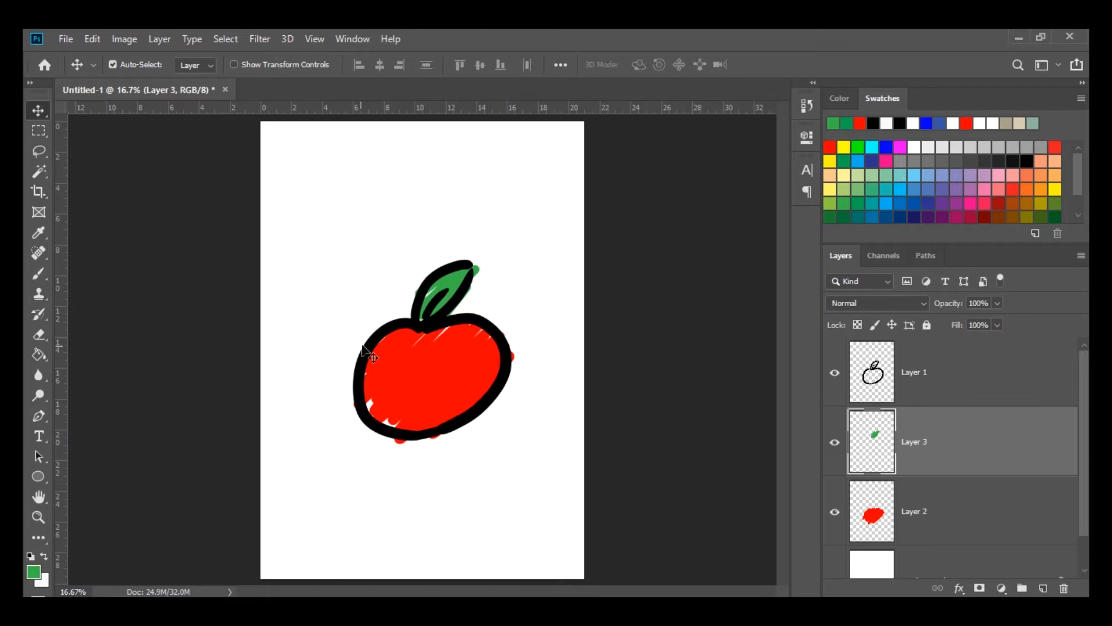
pyautogui.click(918, 383)
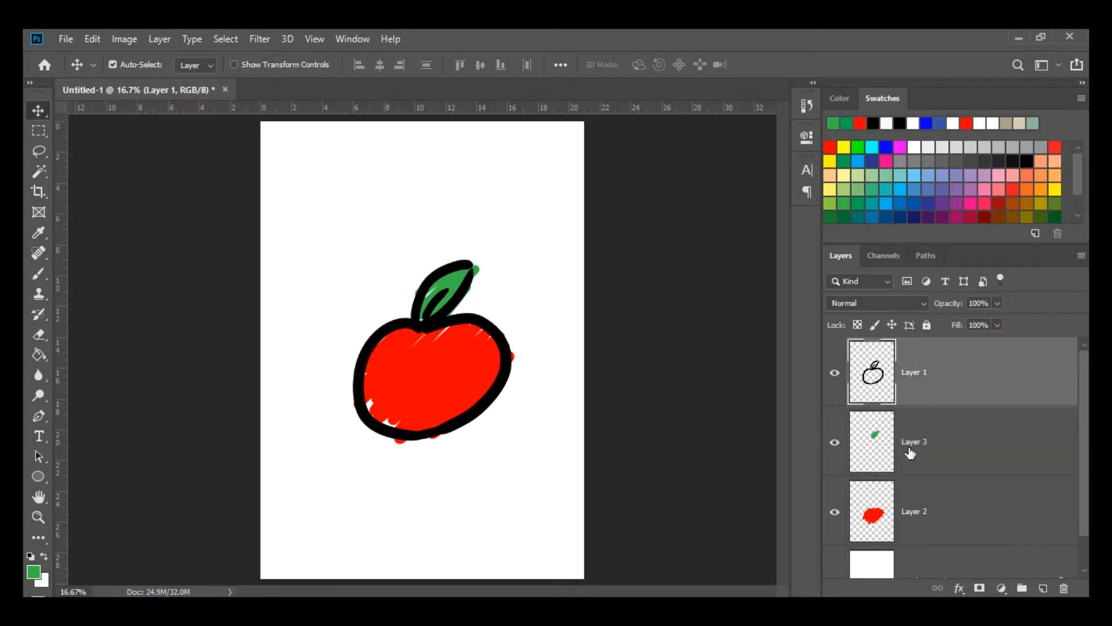
pyautogui.click(956, 441)
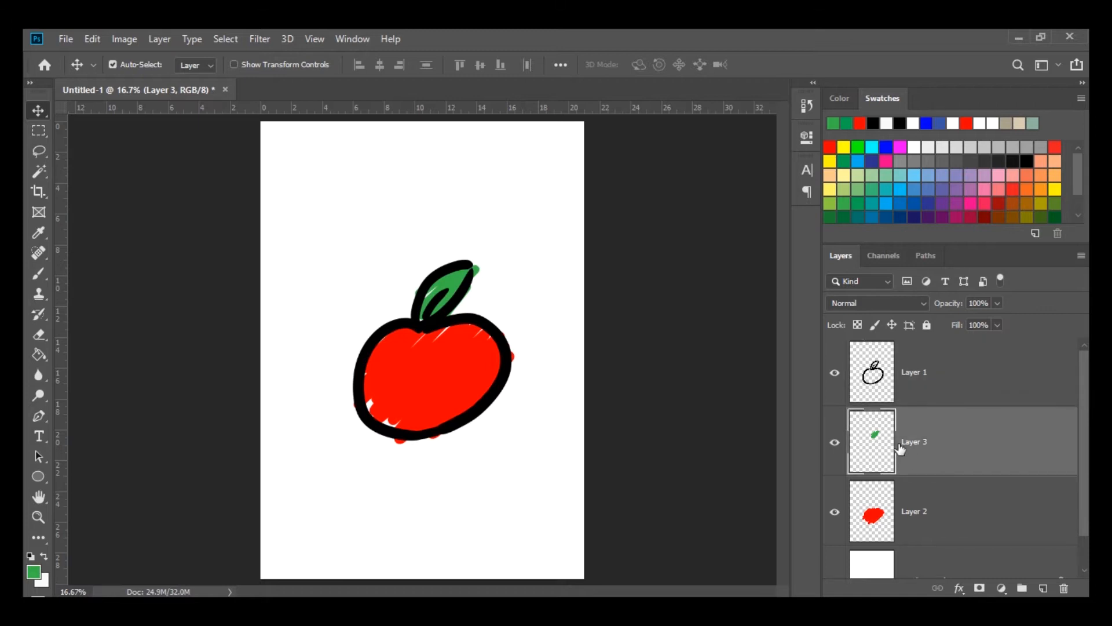
# - Move the red fill down and left, the green fill up and right, and the outline slightly up, each on its own layer
pyautogui.click(909, 521)
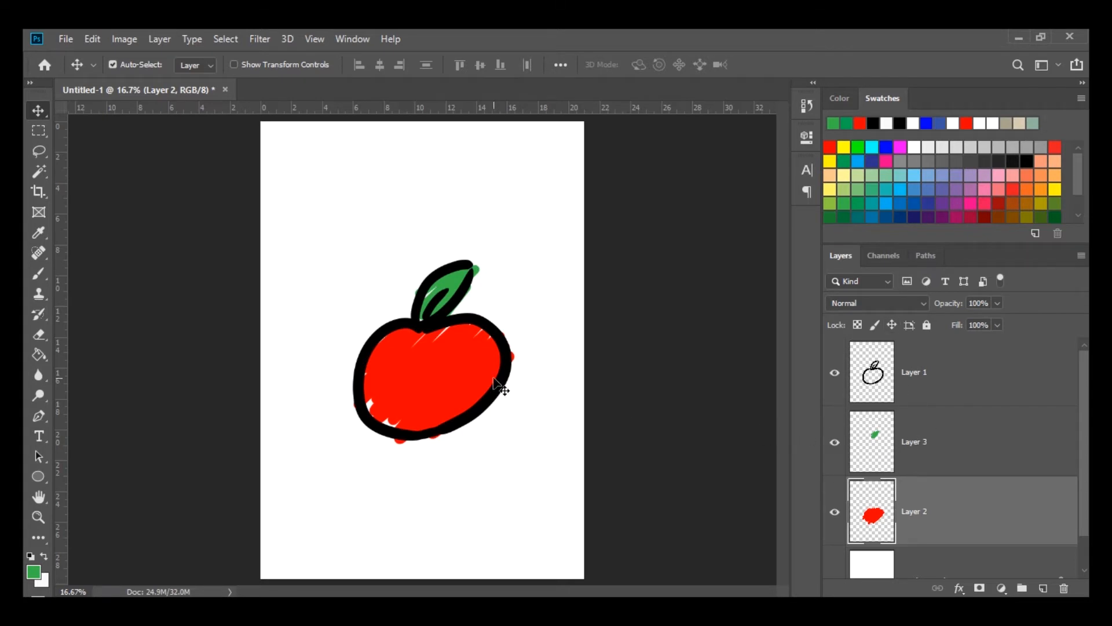
pyautogui.moveTo(400, 390); pyautogui.dragTo(411, 433)
pyautogui.click(877, 446)
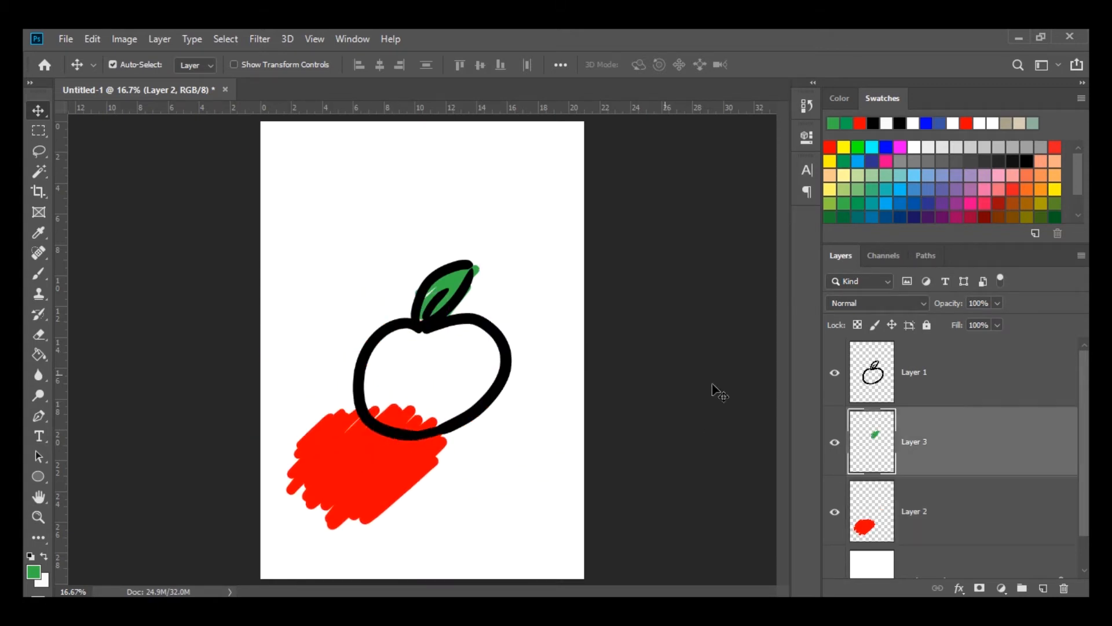
pyautogui.moveTo(458, 275); pyautogui.dragTo(524, 206)
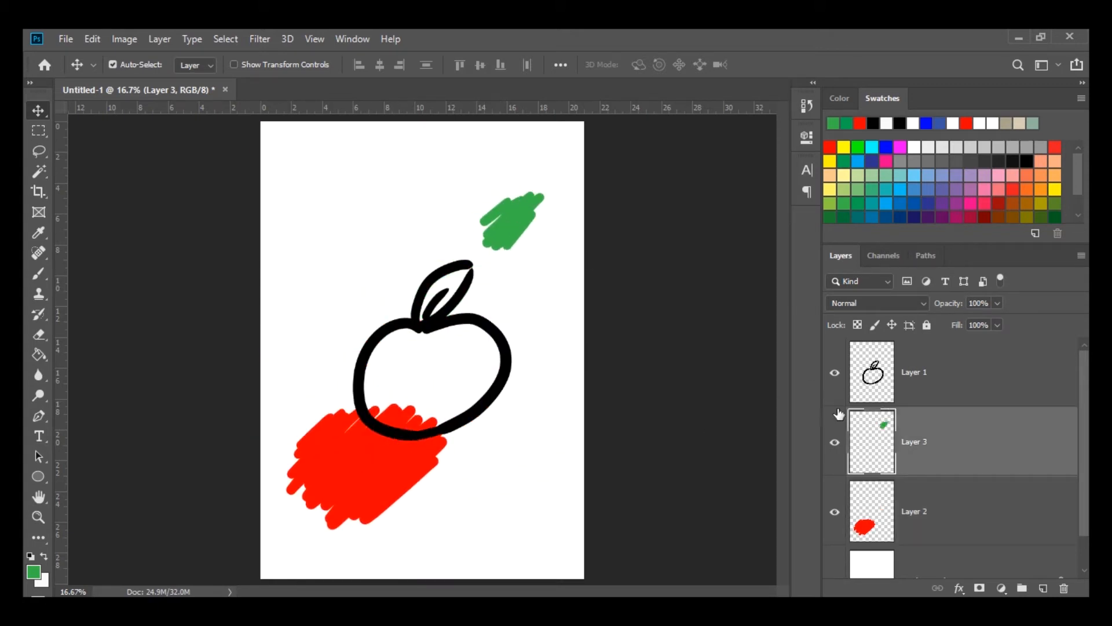
pyautogui.click(916, 374)
pyautogui.moveTo(521, 327)
pyautogui.mouseDown()
pyautogui.moveTo(521, 285)
pyautogui.moveTo(521, 307)
pyautogui.mouseUp()
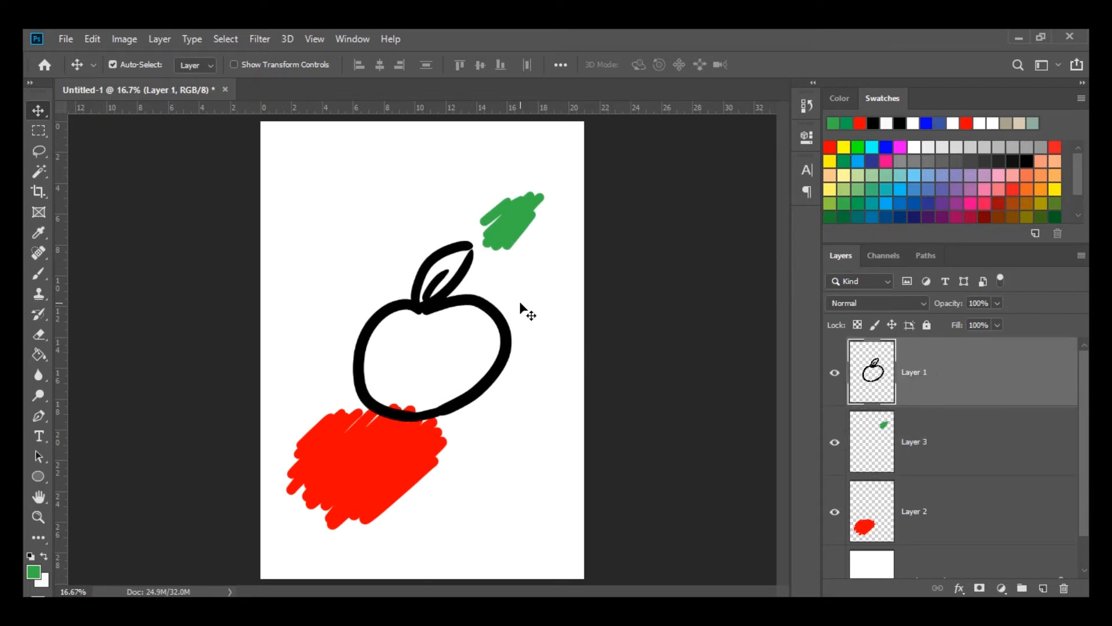
# - Undo the moves of the outline, green fill and red fill
pyautogui.click(931, 504)
pyautogui.hotkey('ctrl', 'z')
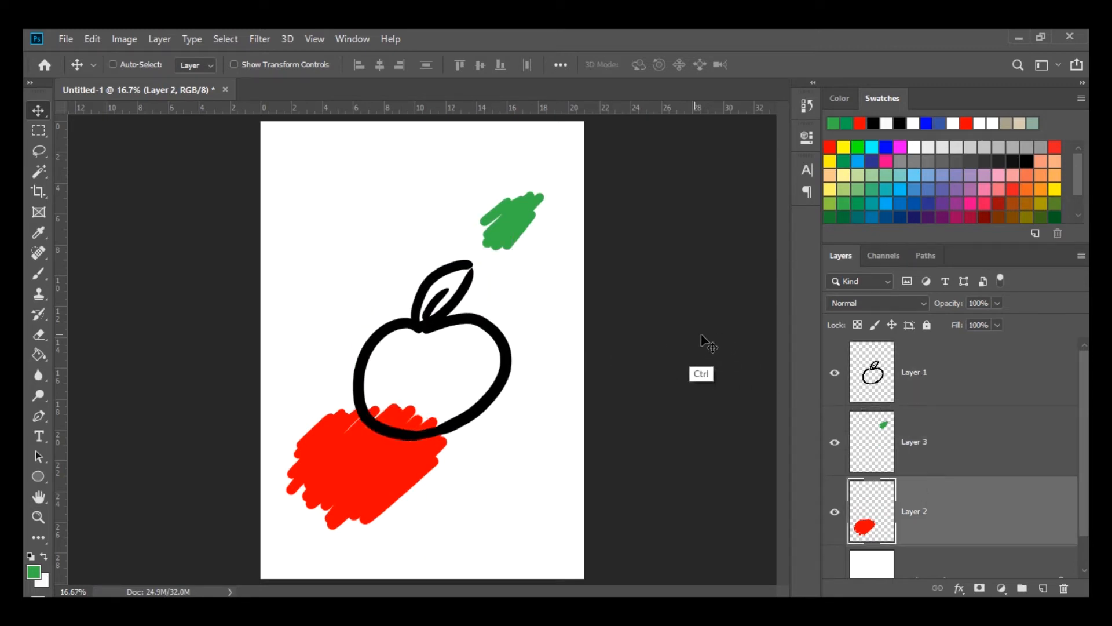
pyautogui.hotkey('ctrl', 'z')
pyautogui.hotkey('ctrl', 'z')
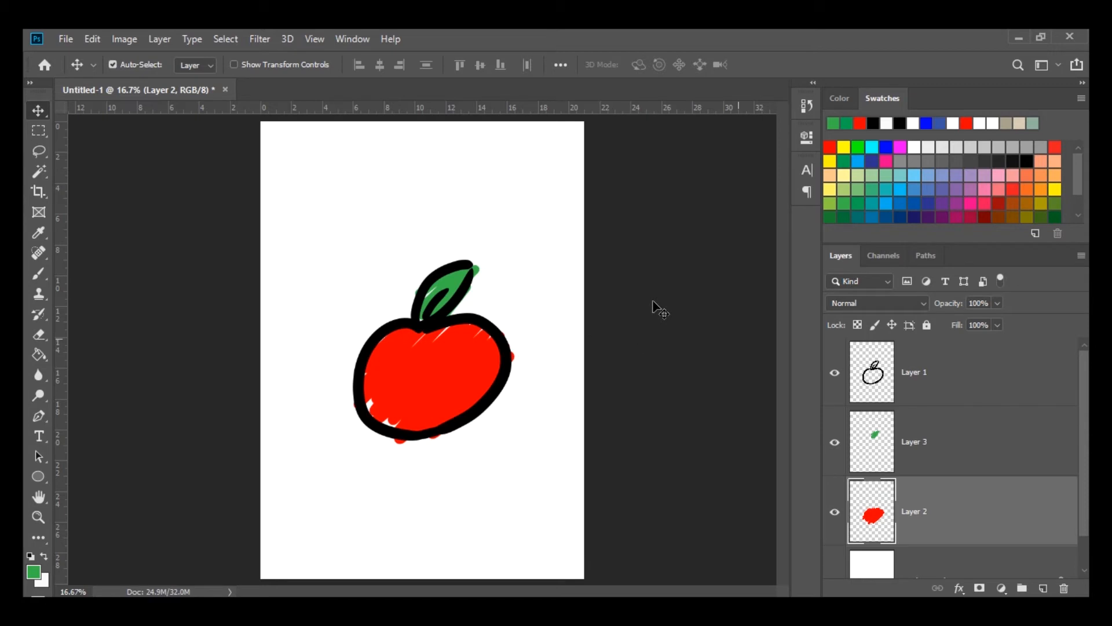
pyautogui.click(935, 435)
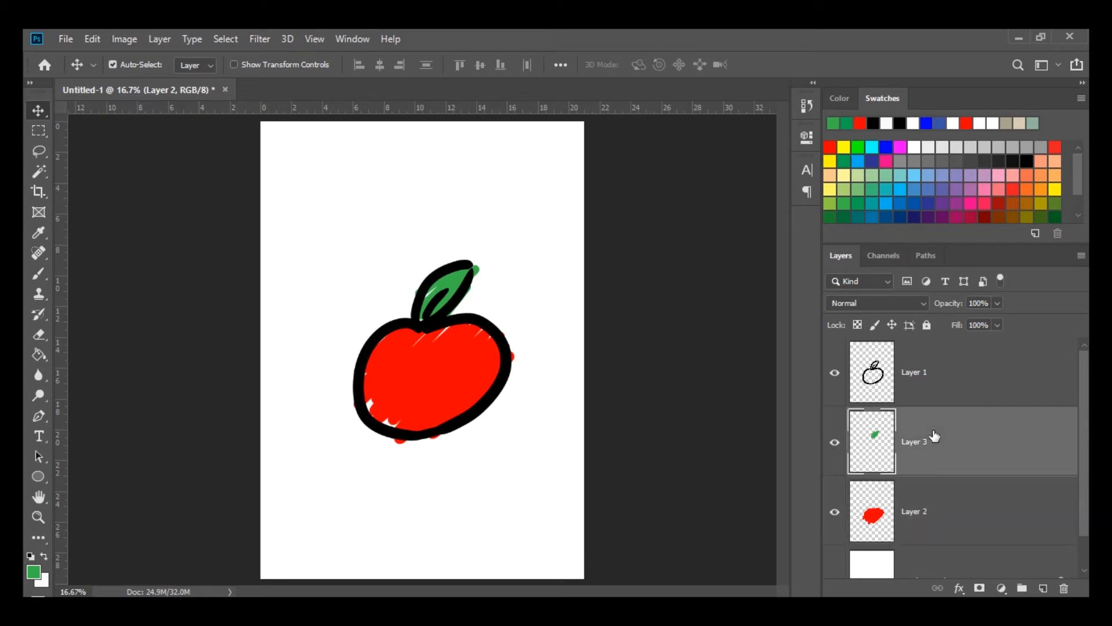
pyautogui.click(937, 373)
pyautogui.click(945, 472)
pyautogui.click(951, 517)
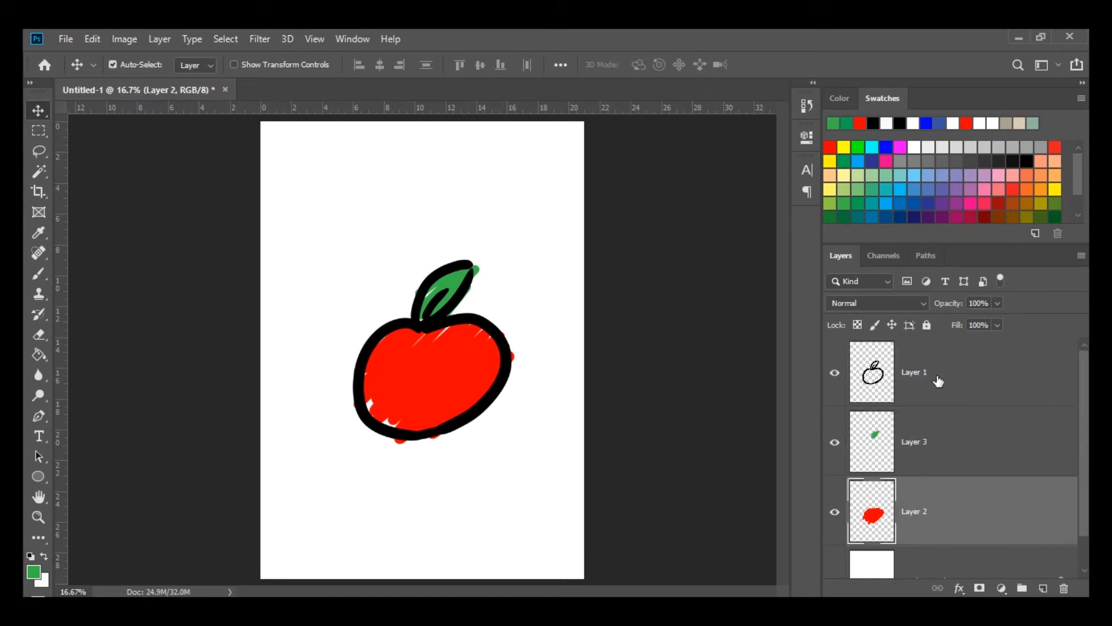
# - Go through the outline, green leaf and red body layers one by one to examine how the apple is divided
pyautogui.click(935, 382)
pyautogui.click(941, 451)
pyautogui.click(945, 493)
pyautogui.click(949, 386)
pyautogui.click(948, 463)
pyautogui.click(948, 513)
pyautogui.click(925, 377)
pyautogui.click(926, 454)
pyautogui.click(944, 508)
pyautogui.click(939, 395)
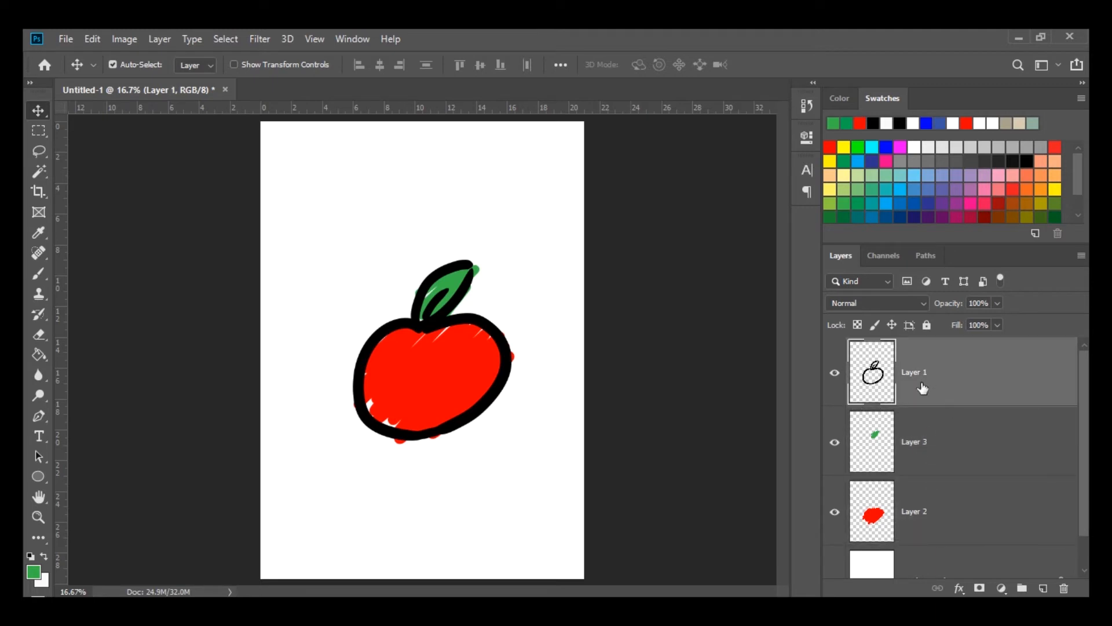
pyautogui.click(921, 455)
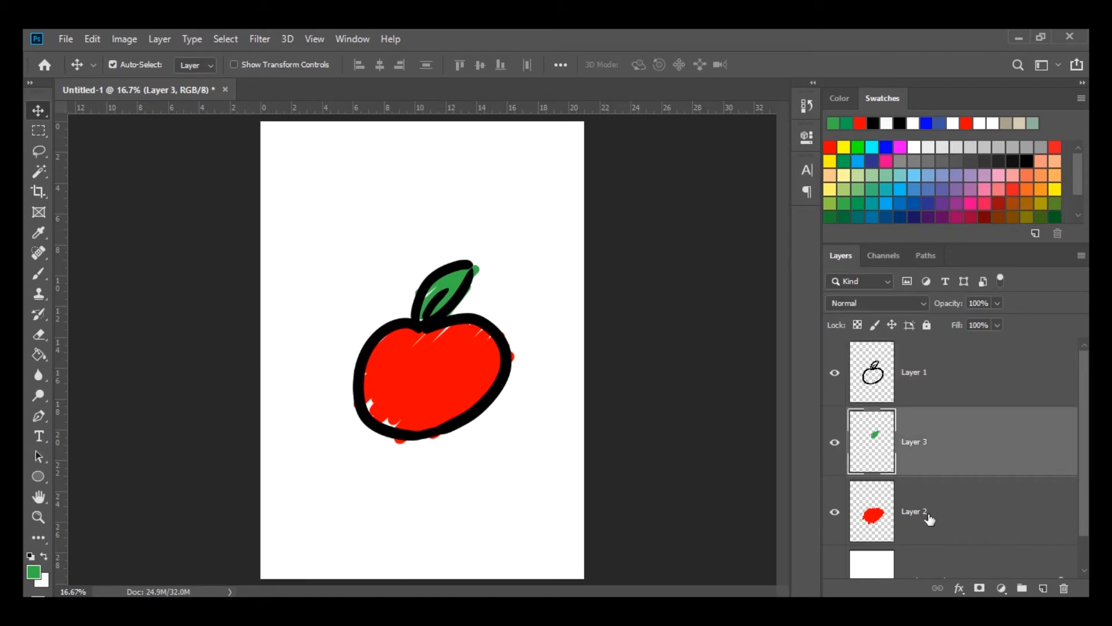
pyautogui.click(940, 512)
pyautogui.click(965, 450)
pyautogui.click(968, 387)
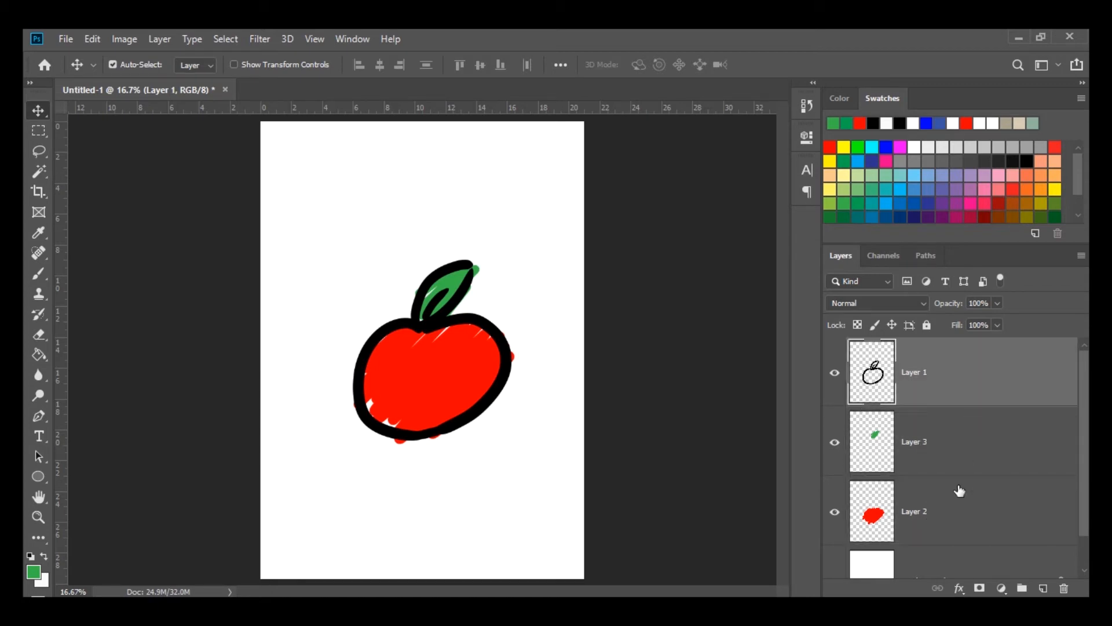
# - Add a new layer directly above the red body layer and brush the apple's body with orange
pyautogui.click(962, 515)
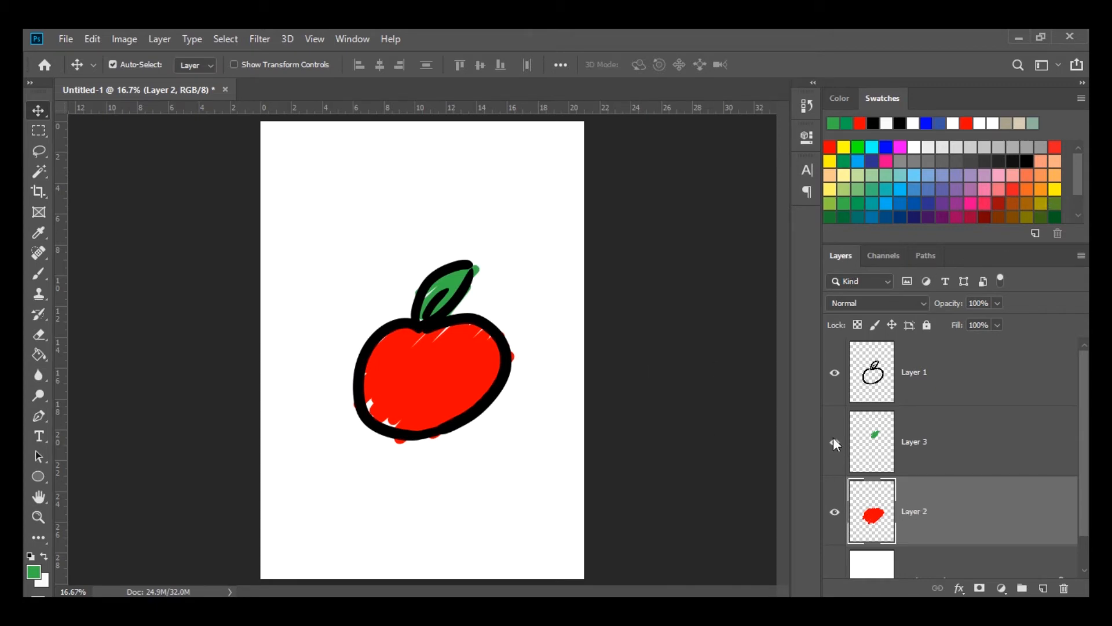
pyautogui.click(1041, 587)
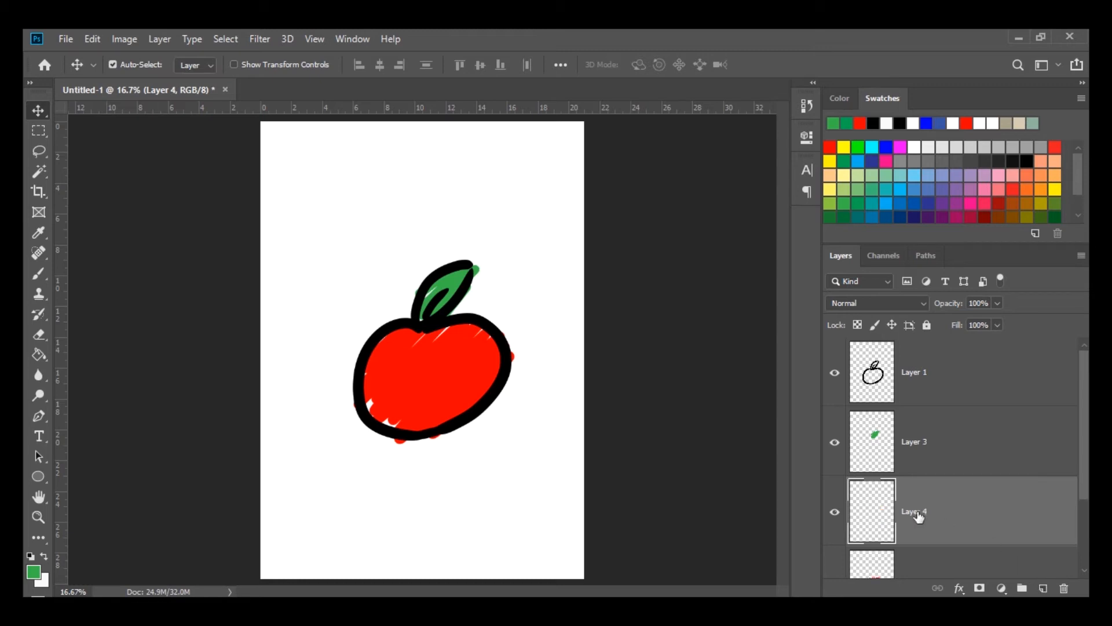
pyautogui.click(1040, 190)
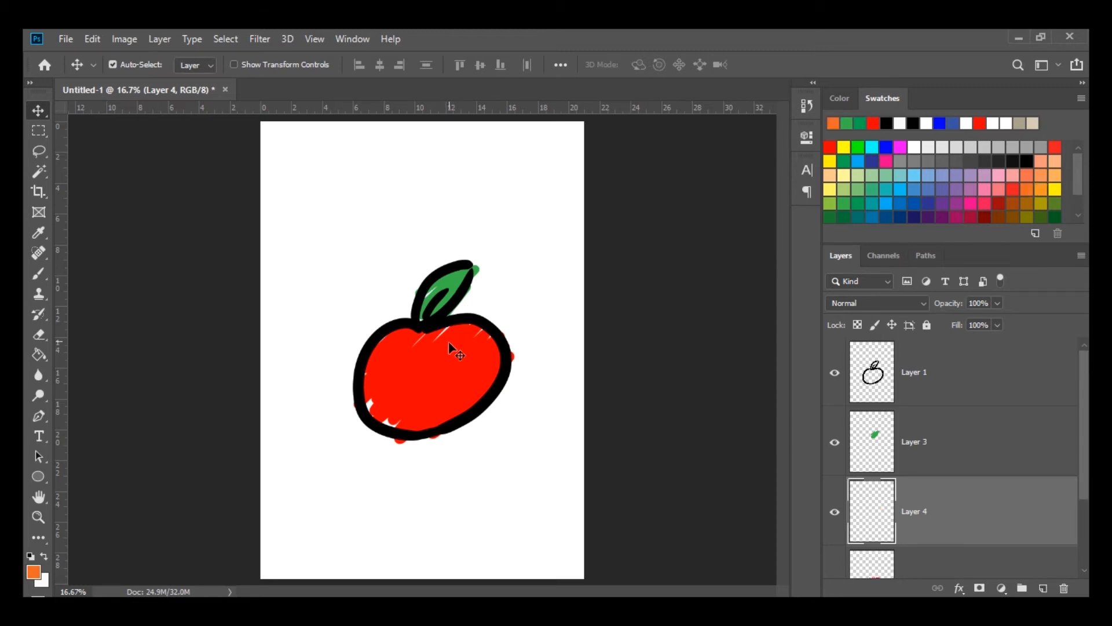
pyautogui.click(39, 273)
pyautogui.moveTo(388, 341)
pyautogui.mouseDown()
pyautogui.moveTo(355, 365)
pyautogui.moveTo(414, 322)
pyautogui.moveTo(354, 419)
pyautogui.moveTo(451, 324)
pyautogui.moveTo(391, 384)
pyautogui.moveTo(460, 321)
pyautogui.moveTo(404, 388)
pyautogui.moveTo(485, 320)
pyautogui.moveTo(364, 455)
pyautogui.moveTo(488, 324)
pyautogui.moveTo(381, 442)
pyautogui.moveTo(500, 328)
pyautogui.moveTo(413, 431)
pyautogui.moveTo(481, 357)
pyautogui.moveTo(418, 438)
pyautogui.moveTo(513, 343)
pyautogui.moveTo(454, 419)
pyautogui.moveTo(504, 372)
pyautogui.mouseUp()
pyautogui.moveTo(400, 441)
pyautogui.mouseDown()
pyautogui.moveTo(425, 397)
pyautogui.moveTo(362, 428)
pyautogui.moveTo(373, 446)
pyautogui.moveTo(391, 442)
pyautogui.mouseUp()
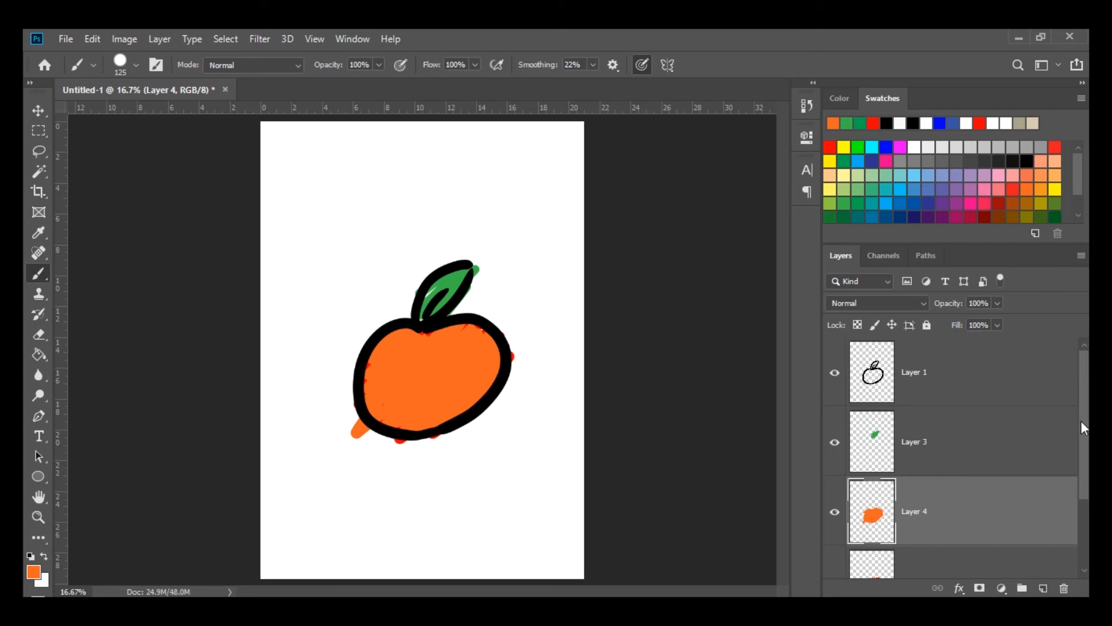
# - Toggle the visibility of the orange and red body layers to compare them, leaving orange hidden and red shown
pyautogui.scroll(-2, 1080, 429)
pyautogui.click(837, 445)
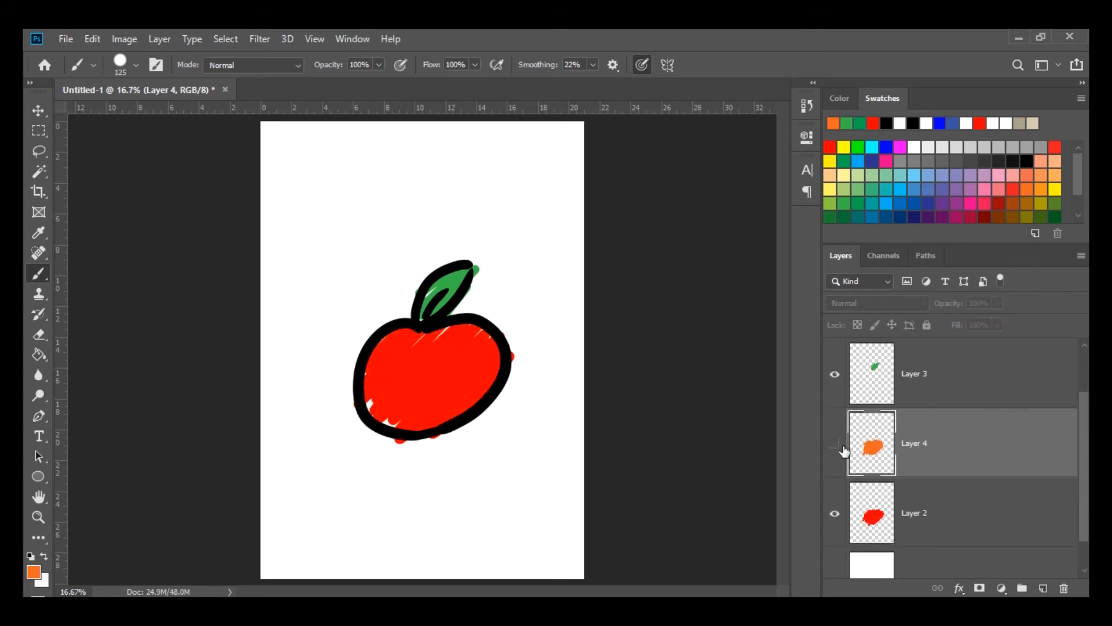
pyautogui.click(836, 444)
pyautogui.click(834, 445)
pyautogui.click(835, 445)
pyautogui.click(835, 445)
pyautogui.click(834, 513)
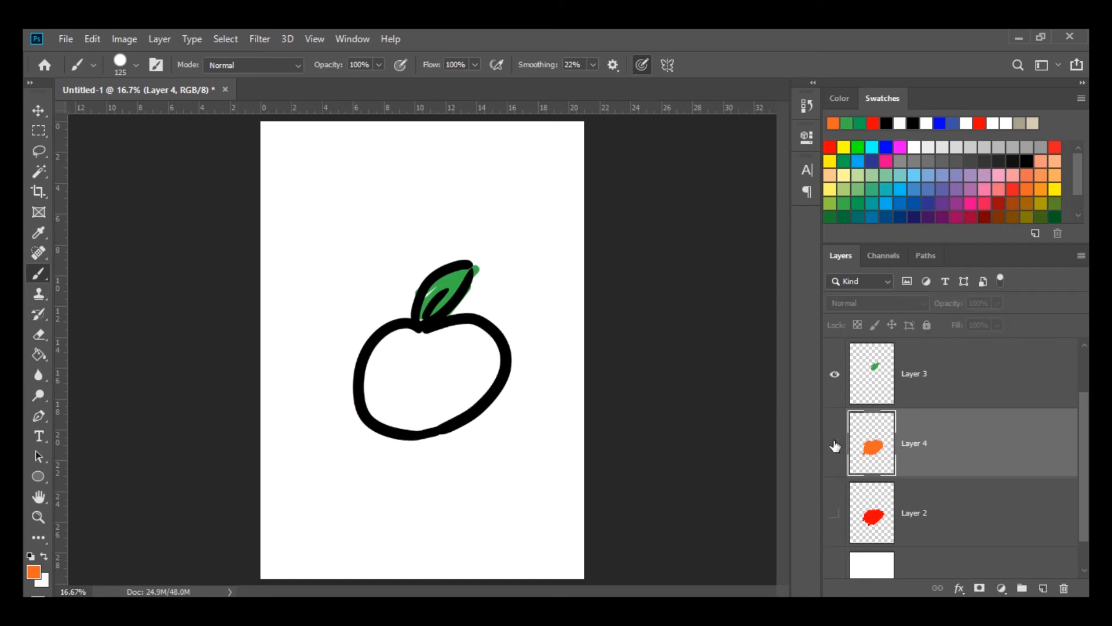
pyautogui.click(835, 443)
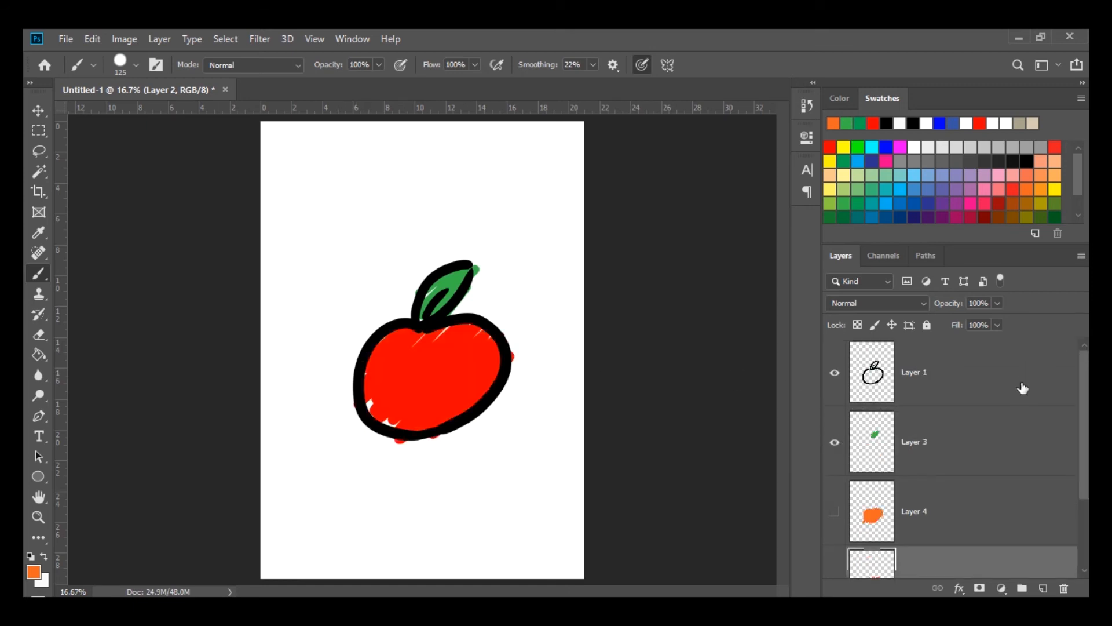
# - Review the layer stack with the orange body hidden, selecting the outline, green leaf and red body layers in turn
pyautogui.click(1022, 387)
pyautogui.click(1017, 455)
pyautogui.moveTo(1083, 420); pyautogui.dragTo(1066, 353)
pyautogui.click(1038, 484)
pyautogui.click(1037, 394)
pyautogui.click(1037, 446)
pyautogui.moveTo(1084, 424); pyautogui.dragTo(1082, 380)
pyautogui.click(1030, 479)
pyautogui.click(1030, 368)
pyautogui.click(1014, 453)
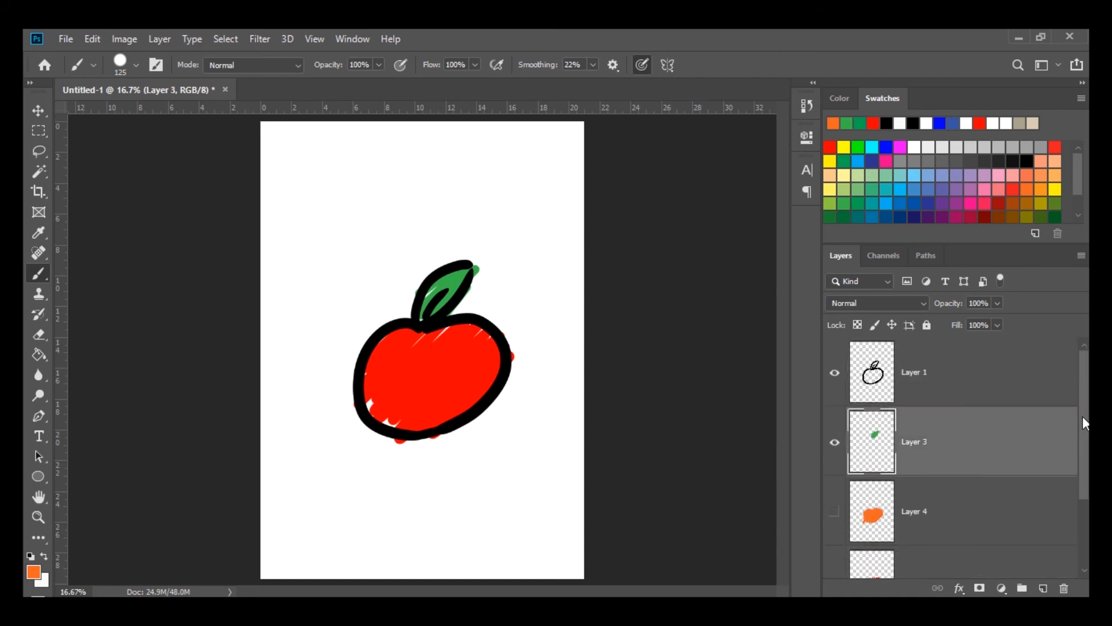
pyautogui.click(1034, 489)
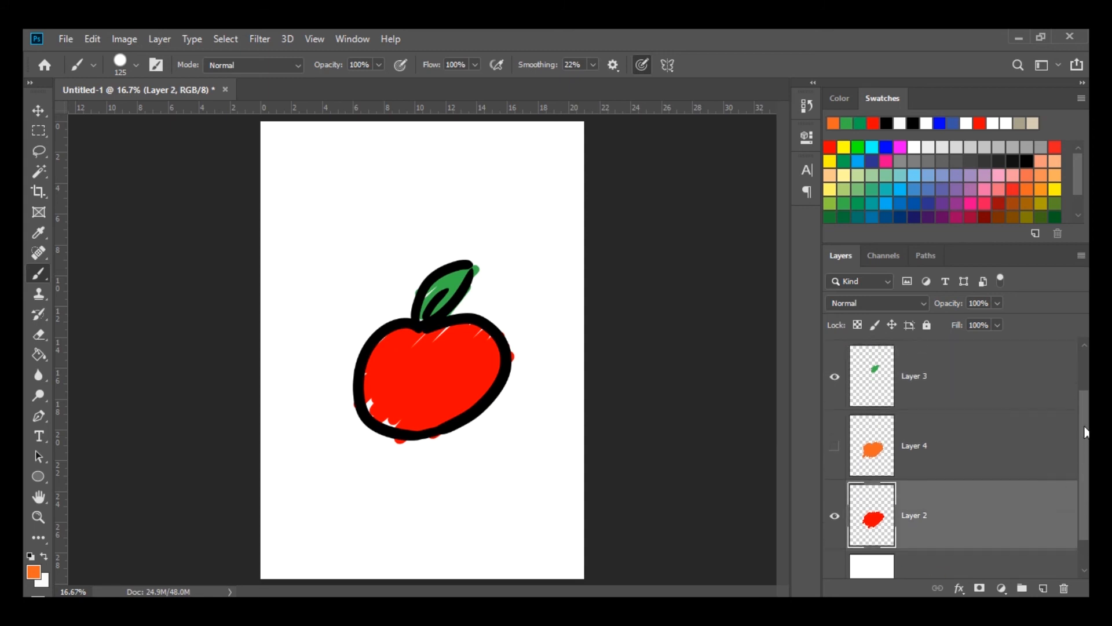